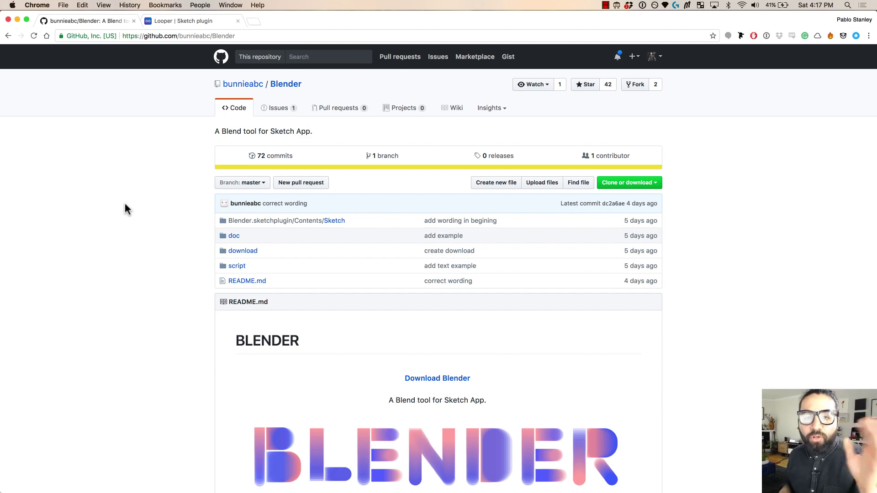
Switch to the Looper | Sketch plugin tab and scroll down to its example artwork board
{"action": "scroll", "coordinate": [125, 205], "scroll_direction": "down", "scroll_amount": 15}
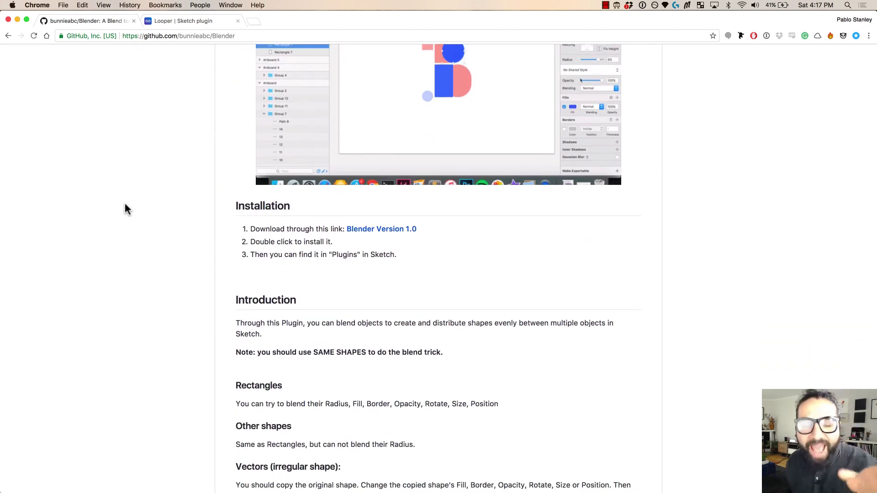
{"action": "scroll", "coordinate": [127, 209], "scroll_direction": "down", "scroll_amount": 2}
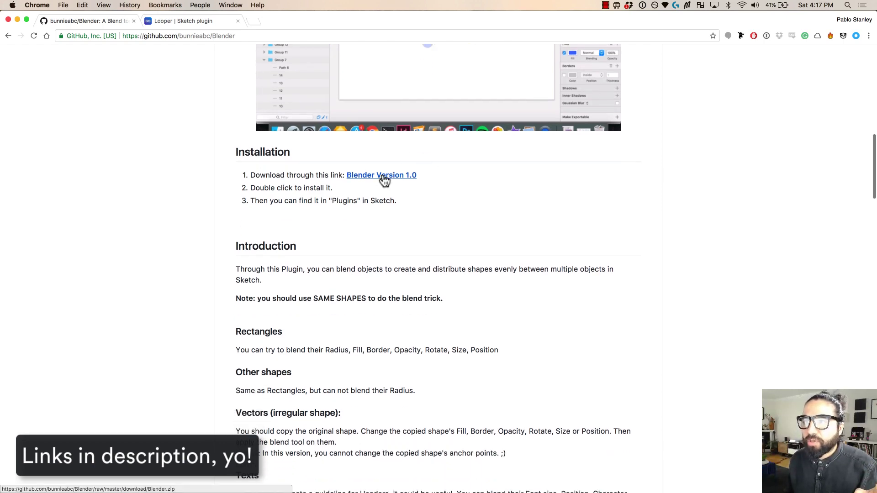
{"action": "scroll", "coordinate": [370, 215], "scroll_direction": "up", "scroll_amount": 20}
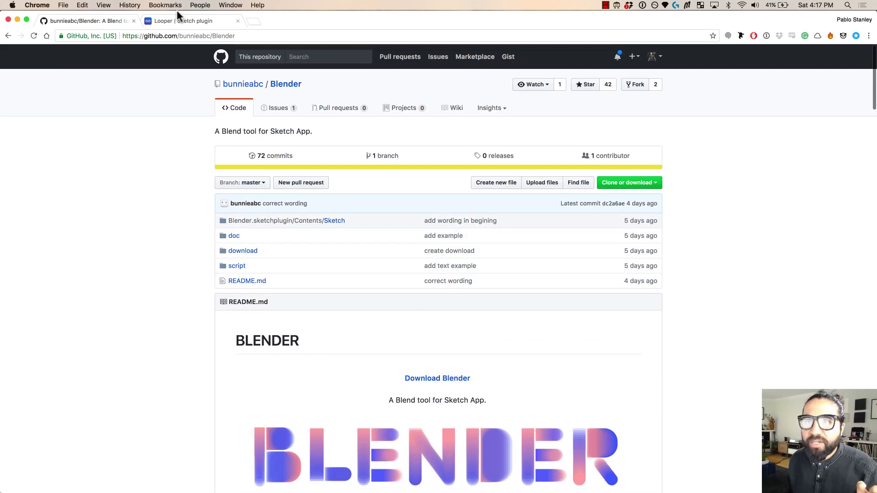
{"action": "left_click", "coordinate": [176, 19]}
{"action": "scroll", "coordinate": [354, 207], "scroll_direction": "down", "scroll_amount": 5}
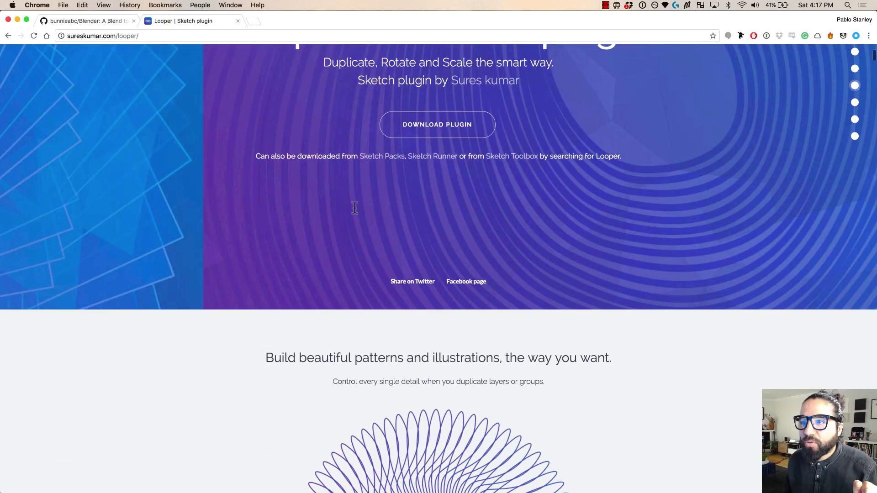
{"action": "scroll", "coordinate": [354, 208], "scroll_direction": "down", "scroll_amount": 10}
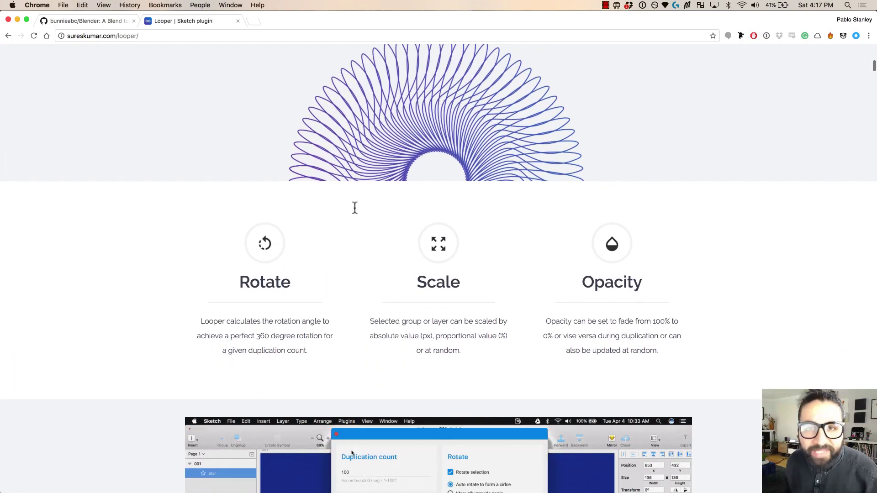
{"action": "scroll", "coordinate": [355, 208], "scroll_direction": "down", "scroll_amount": 7}
{"action": "scroll", "coordinate": [408, 363], "scroll_direction": "up", "scroll_amount": 20}
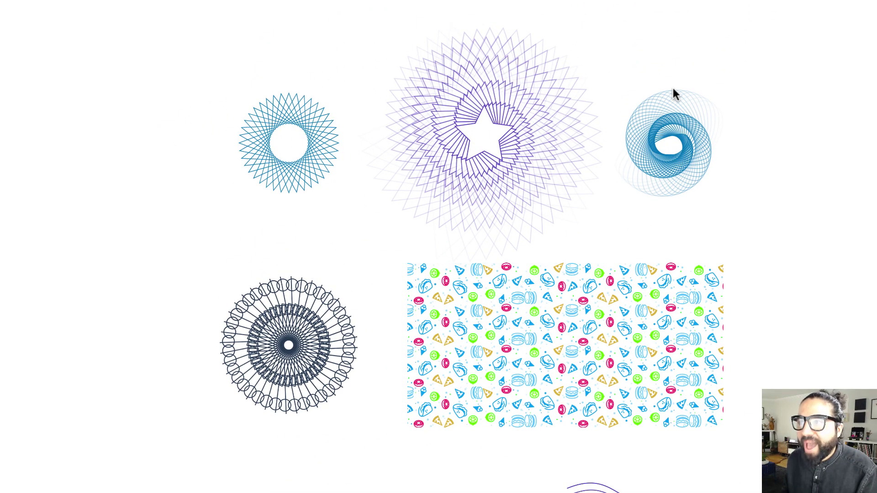
{"action": "scroll", "coordinate": [517, 135], "scroll_direction": "down", "scroll_amount": 3}
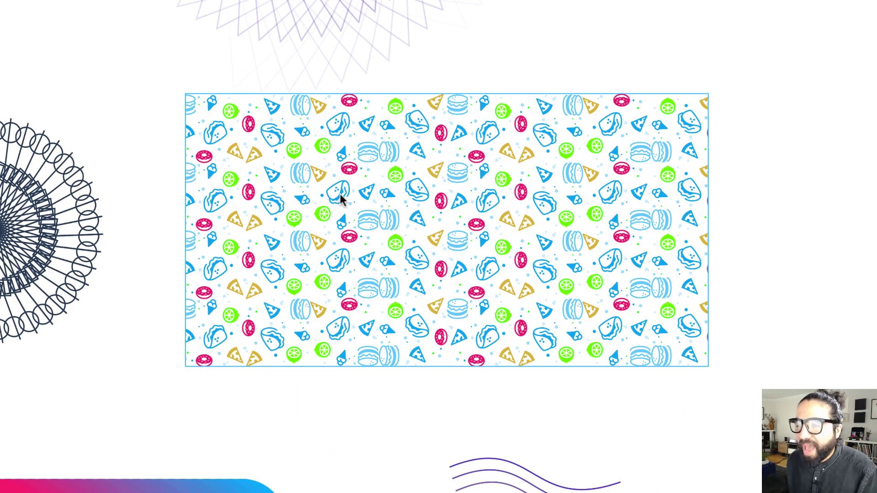
{"action": "scroll", "coordinate": [340, 194], "scroll_direction": "down", "scroll_amount": 2}
{"action": "scroll", "coordinate": [340, 193], "scroll_direction": "left", "scroll_amount": 3}
{"action": "scroll", "coordinate": [339, 194], "scroll_direction": "down", "scroll_amount": 3}
{"action": "scroll", "coordinate": [340, 194], "scroll_direction": "down", "scroll_amount": 3}
{"action": "left_click", "coordinate": [297, 213]}
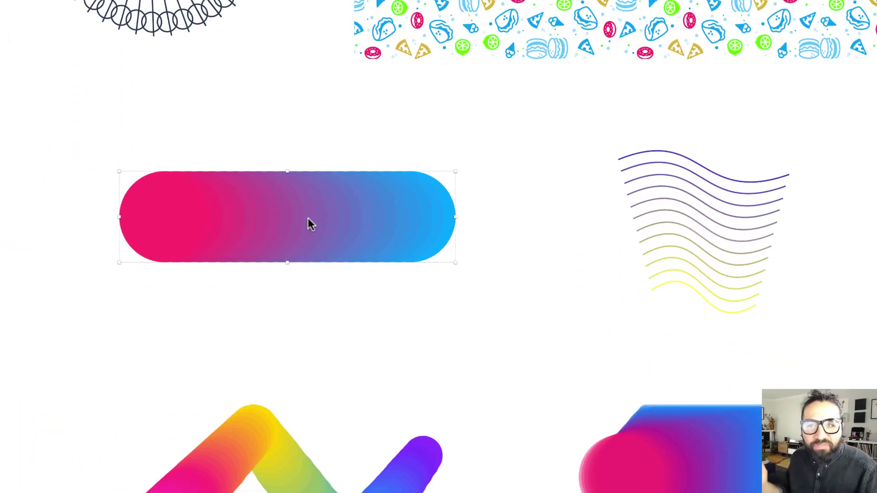
{"action": "scroll", "coordinate": [499, 219], "scroll_direction": "right", "scroll_amount": 3}
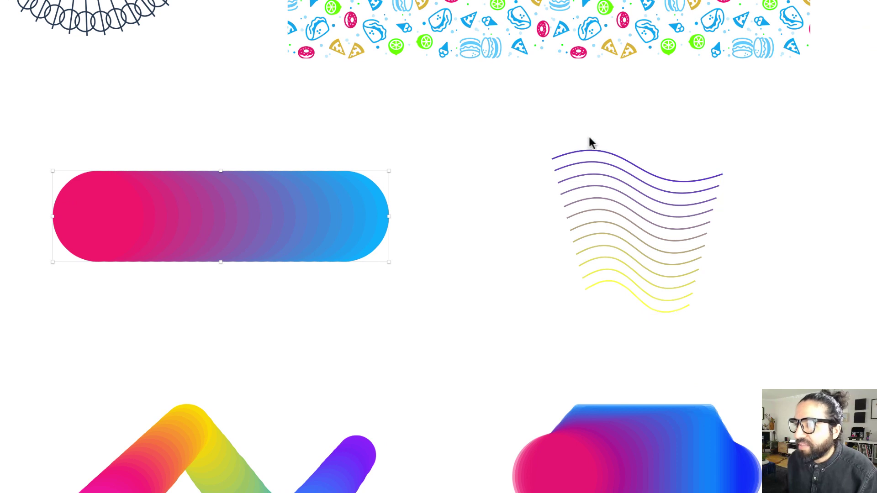
{"action": "scroll", "coordinate": [295, 287], "scroll_direction": "down", "scroll_amount": 5}
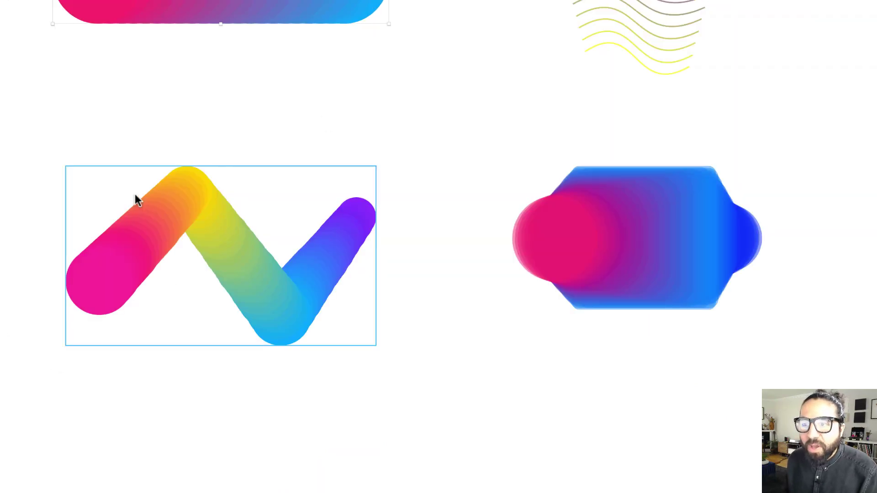
{"action": "left_click", "coordinate": [635, 215]}
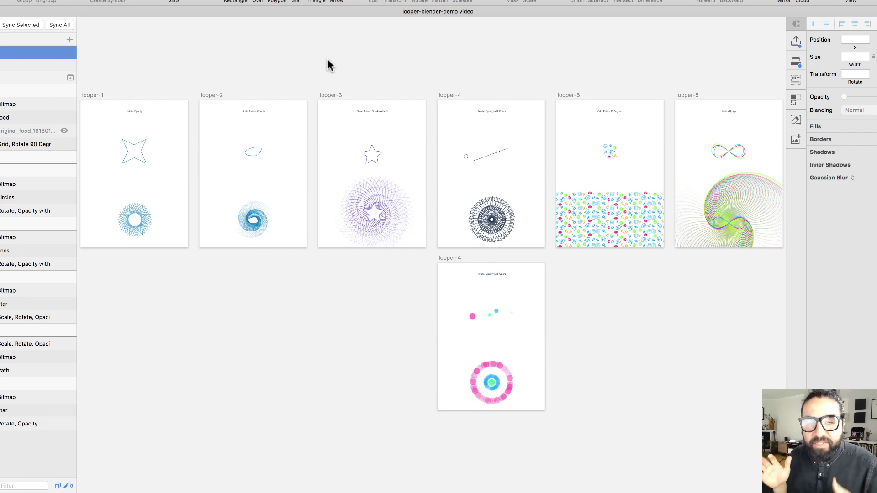
Zoom to the looper-1 artboard and look over the installed plugins list
{"action": "key", "text": "super+2"}
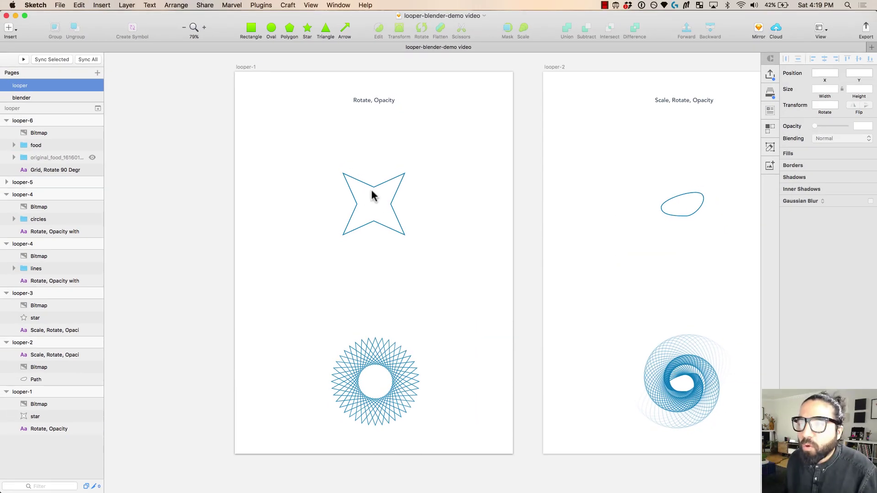
{"action": "left_click", "coordinate": [261, 5]}
{"action": "mouse_move", "coordinate": [271, 79]}
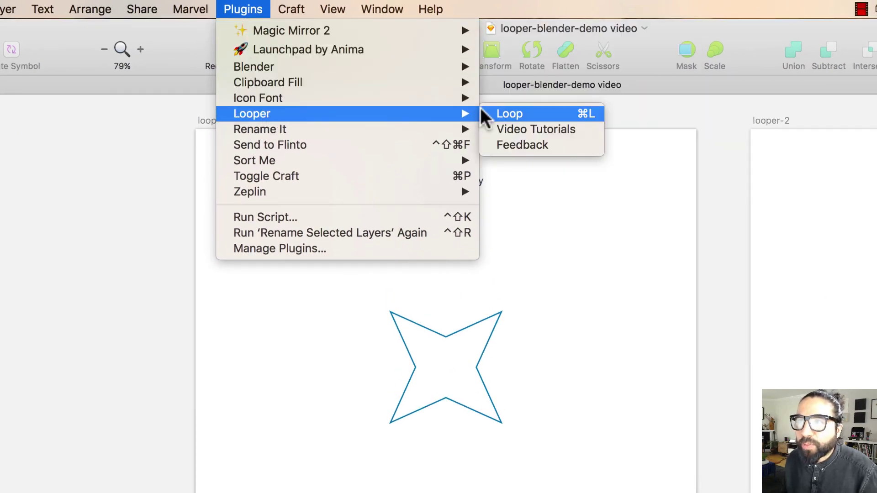
{"action": "left_click", "coordinate": [121, 305]}
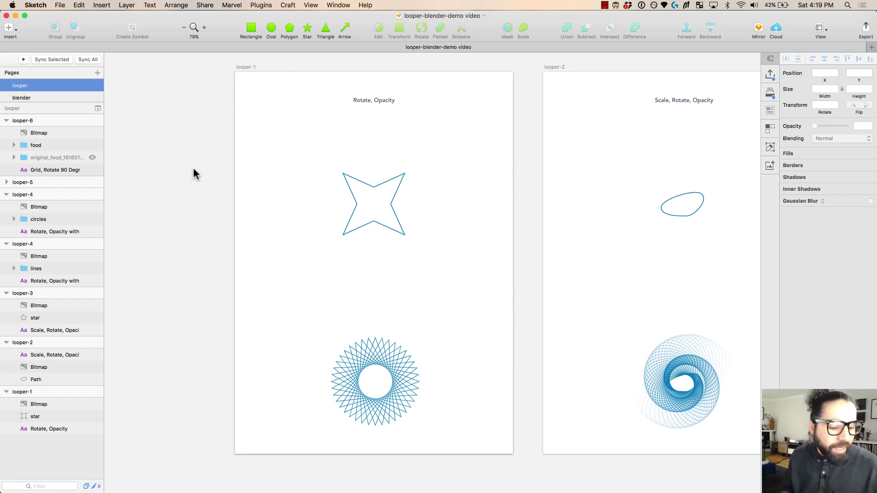
{"action": "scroll", "coordinate": [310, 168], "scroll_direction": "right", "scroll_amount": 10}
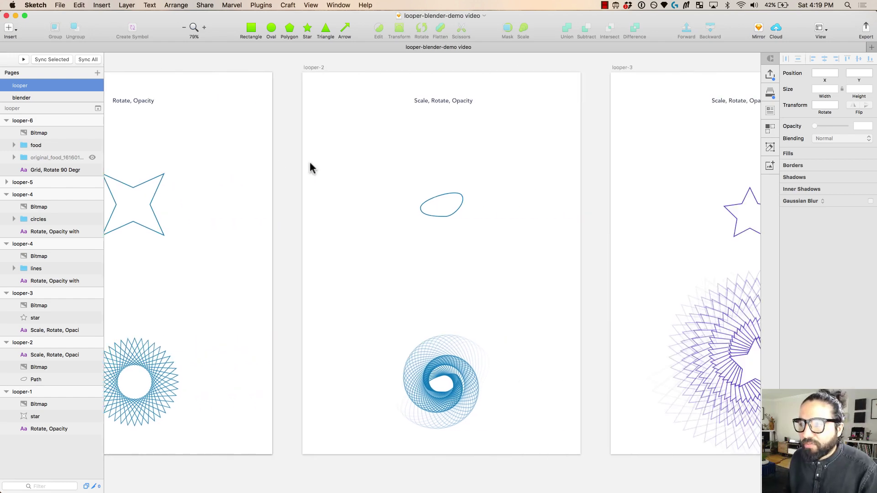
{"action": "scroll", "coordinate": [310, 167], "scroll_direction": "left", "scroll_amount": 8}
{"action": "left_click", "coordinate": [345, 351]}
{"action": "key", "text": "Escape"}
Select only the four-pointed star and run Plugins > Looper > Loop on it
{"action": "left_click_drag", "start_coordinate": [231, 157], "coordinate": [374, 251]}
{"action": "left_click_drag", "start_coordinate": [266, 282], "coordinate": [372, 438]}
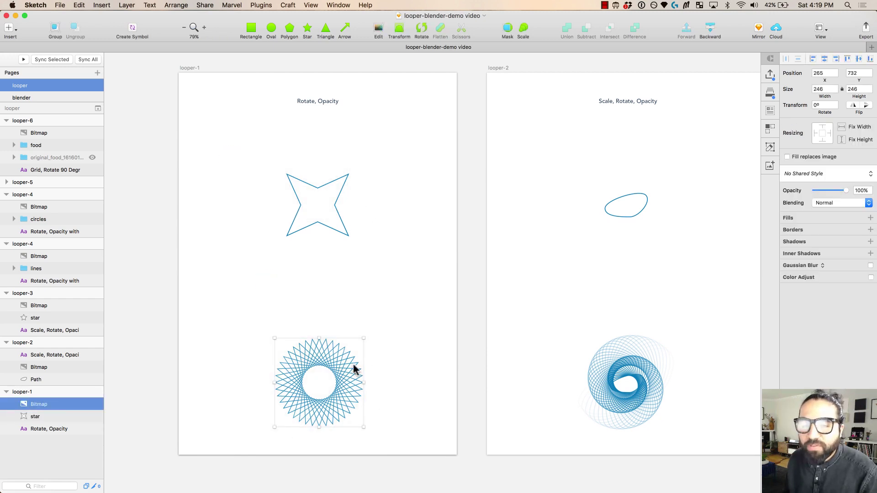
{"action": "left_click", "coordinate": [384, 284]}
{"action": "left_click_drag", "start_coordinate": [235, 162], "coordinate": [376, 202]}
{"action": "left_click", "coordinate": [261, 5]}
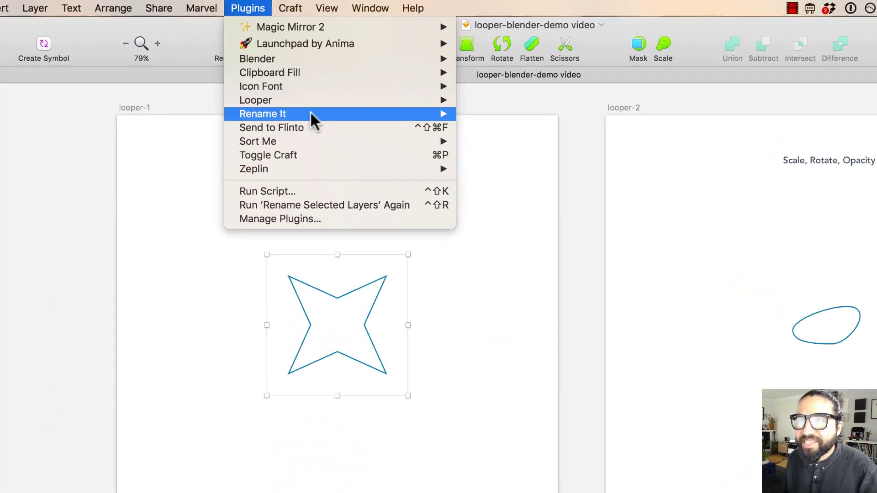
{"action": "mouse_move", "coordinate": [309, 103]}
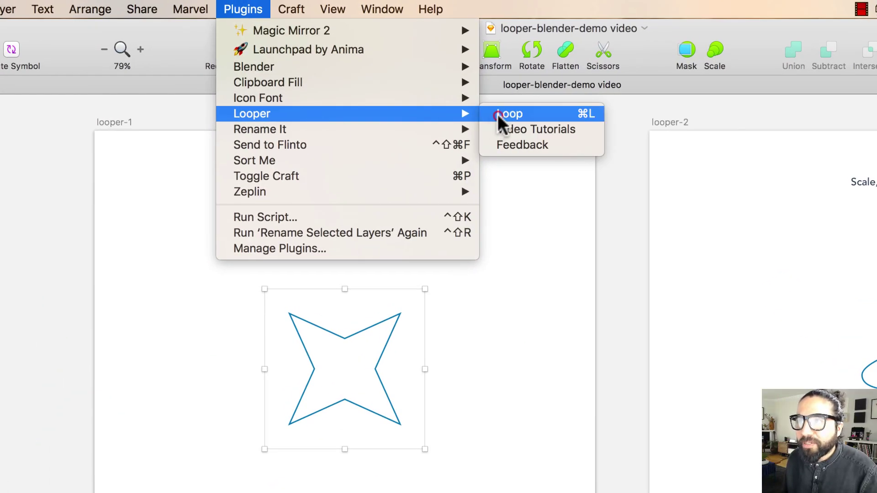
{"action": "left_click", "coordinate": [472, 109]}
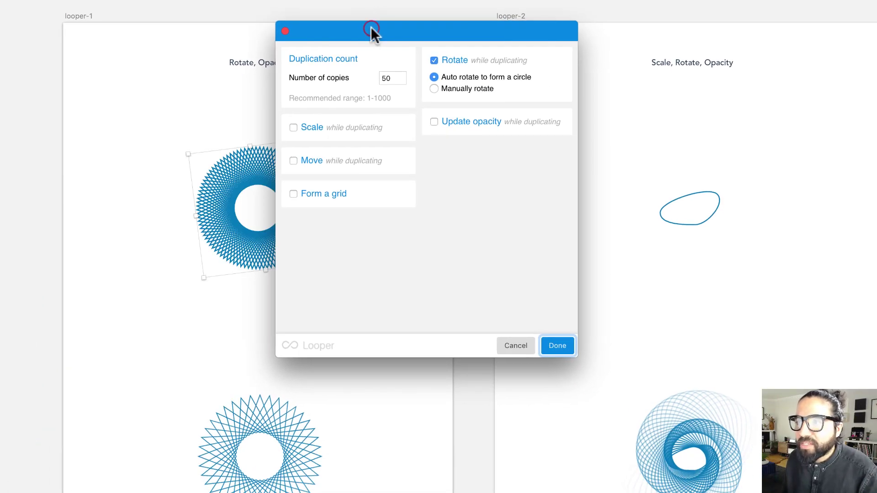
Set the Looper number of copies to 40
{"action": "left_click_drag", "start_coordinate": [371, 26], "coordinate": [534, 74]}
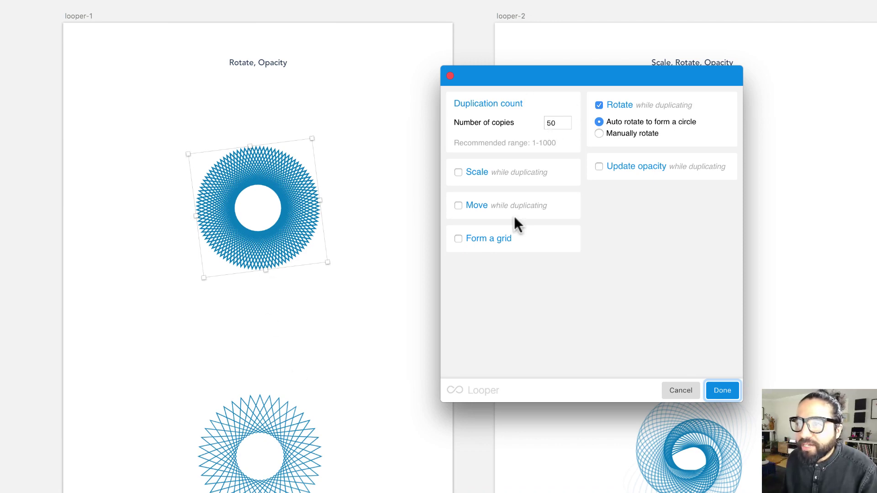
{"action": "key", "text": "super+plus"}
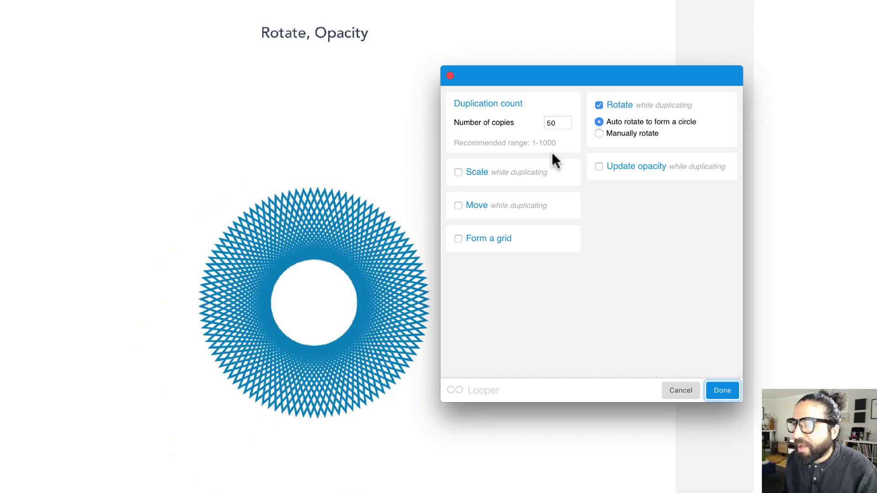
{"action": "left_click_drag", "start_coordinate": [543, 72], "coordinate": [585, 85]}
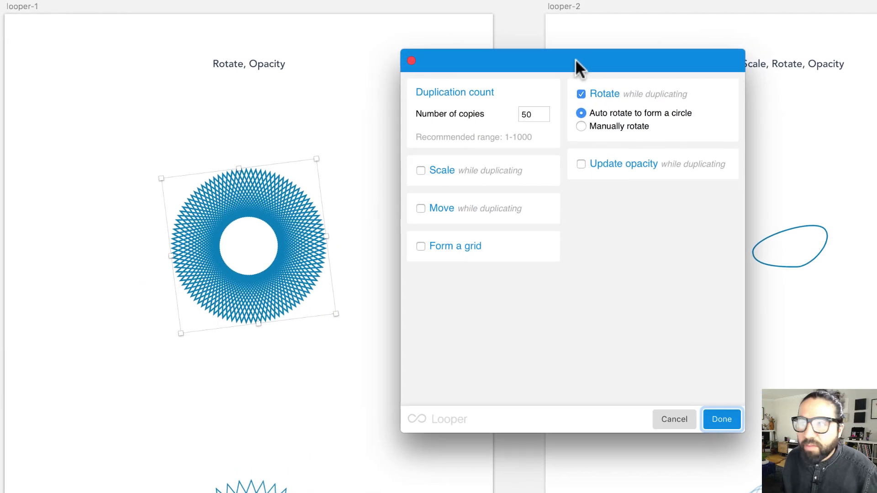
{"action": "double_click", "coordinate": [516, 115]}
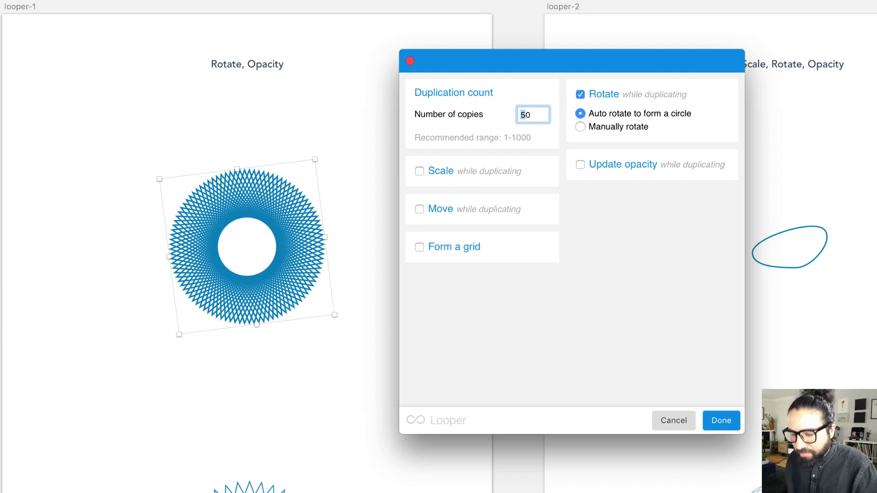
{"action": "type", "text": "40"}
{"action": "key", "text": "Tab"}
Turn on random opacity, keep Auto rotate, and apply the loop to the star
{"action": "left_click", "coordinate": [580, 164]}
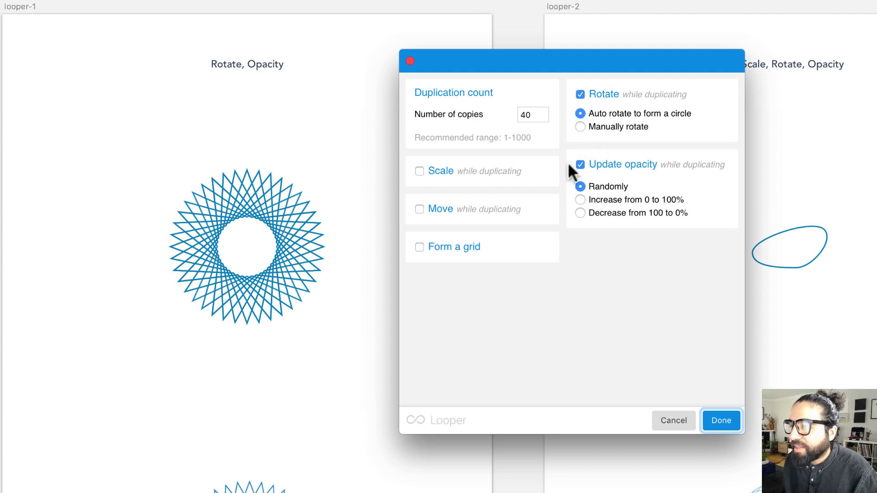
{"action": "left_click", "coordinate": [582, 199]}
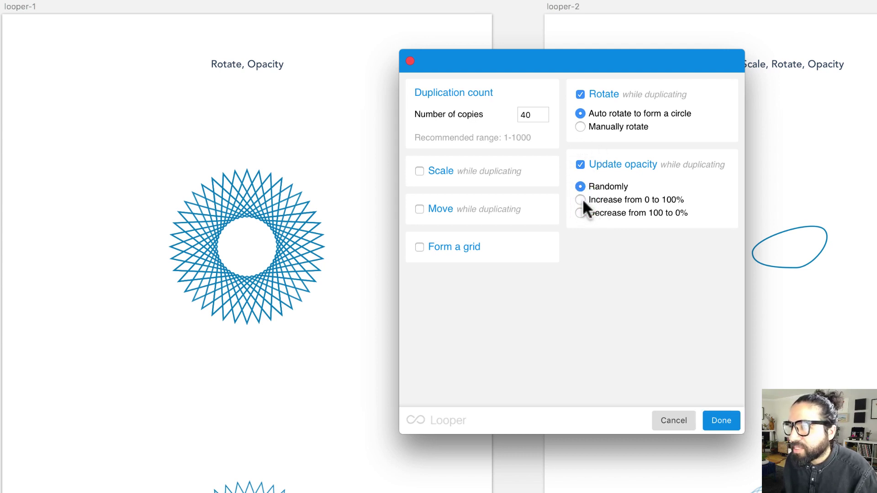
{"action": "left_click", "coordinate": [579, 182]}
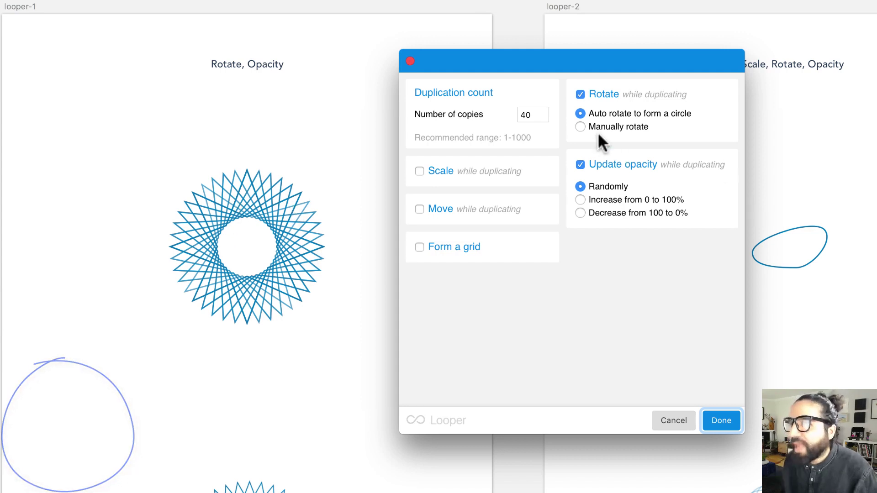
{"action": "left_click", "coordinate": [579, 114]}
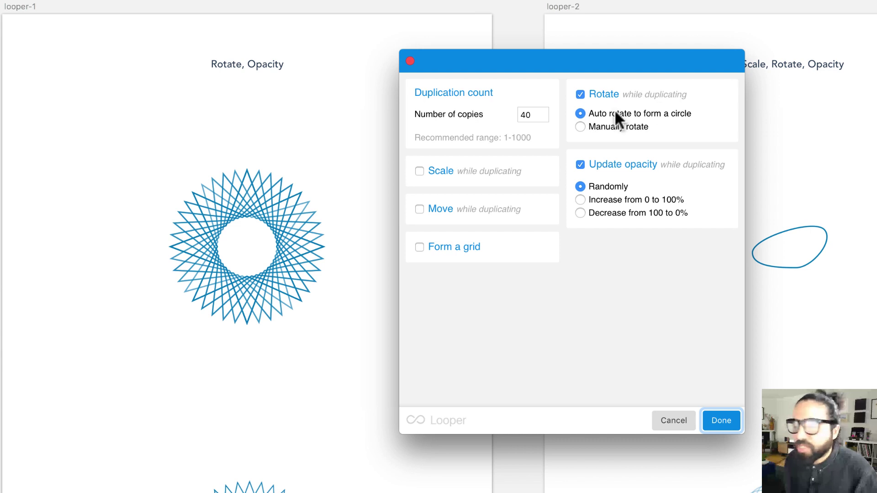
{"action": "left_click", "coordinate": [580, 126]}
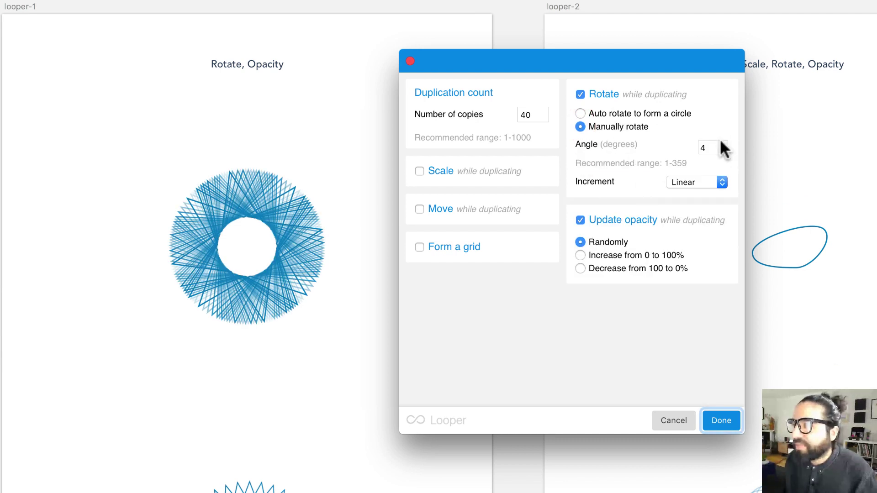
{"action": "left_click", "coordinate": [580, 112]}
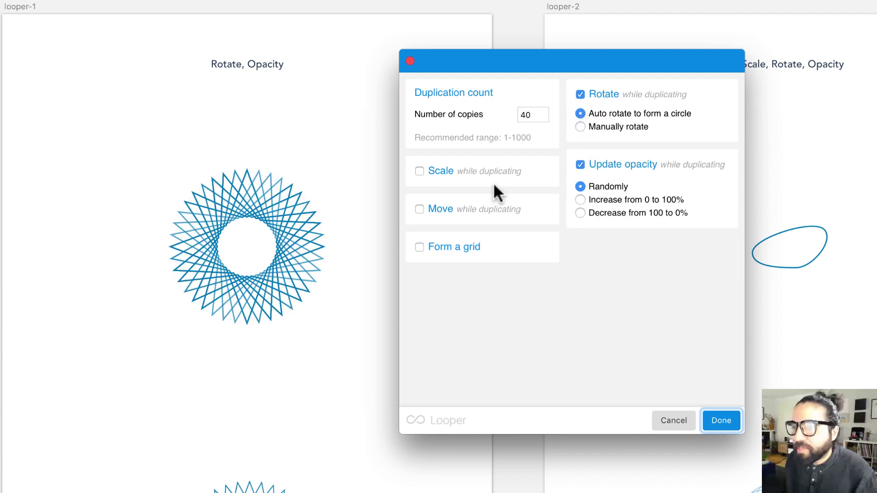
{"action": "left_click", "coordinate": [722, 415]}
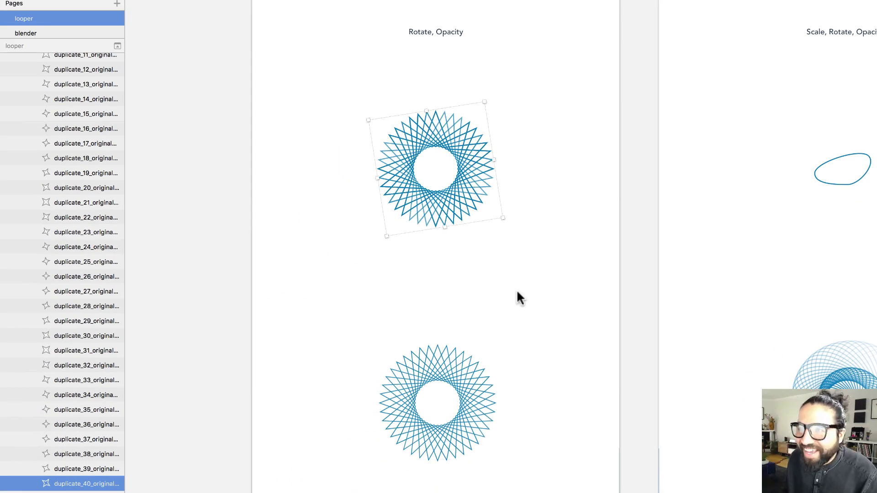
Inspect the star copies inside the Looper_Group spiral, undoing an accidental move of one
{"action": "left_click", "coordinate": [369, 324]}
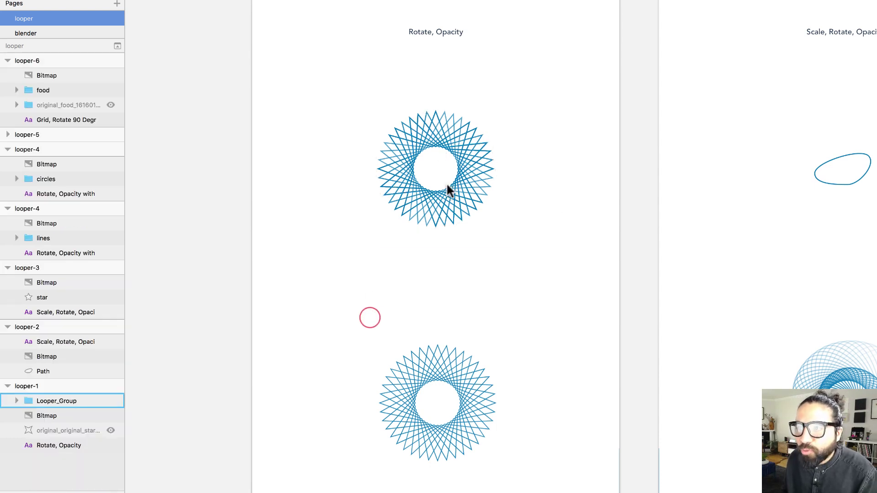
{"action": "left_click", "coordinate": [445, 182]}
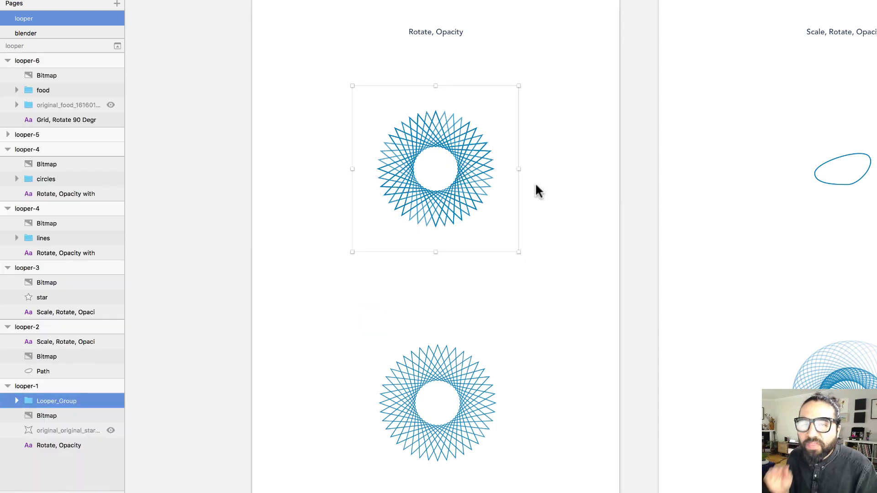
{"action": "scroll", "coordinate": [492, 180], "scroll_direction": "up", "scroll_amount": 3}
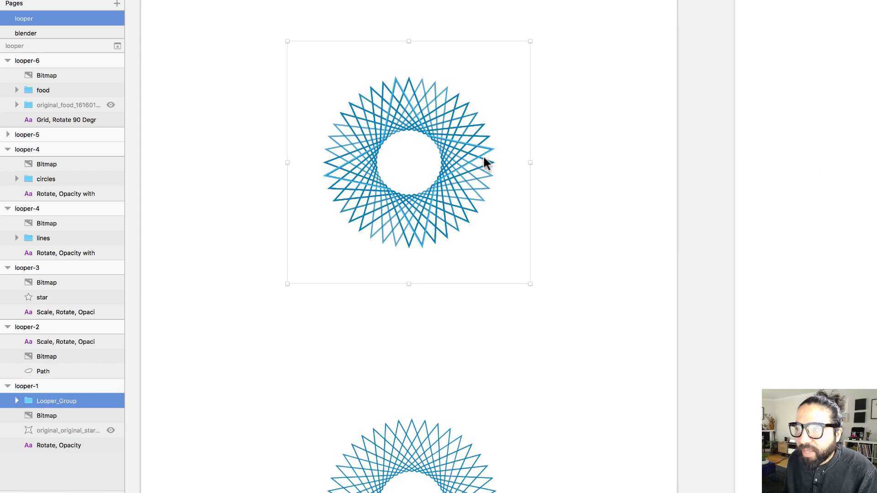
{"action": "left_click", "coordinate": [484, 161], "text": "super"}
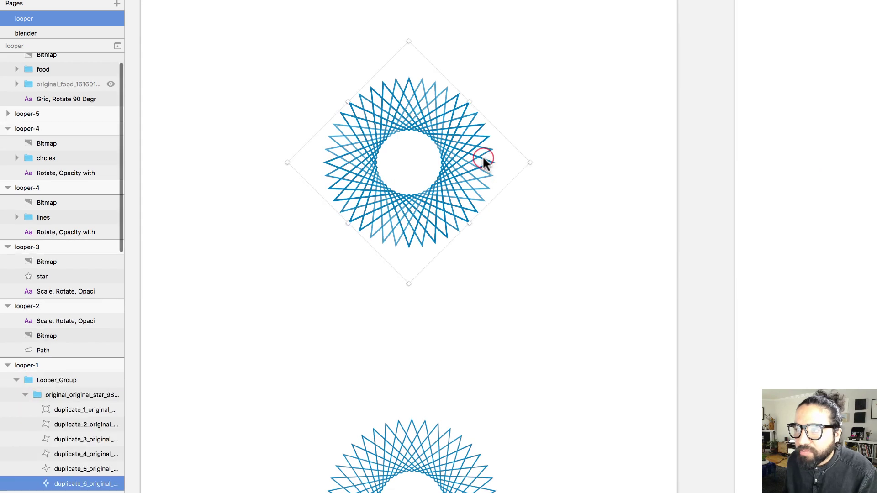
{"action": "left_click", "coordinate": [436, 91], "text": "super"}
{"action": "left_click", "coordinate": [430, 86], "text": "super"}
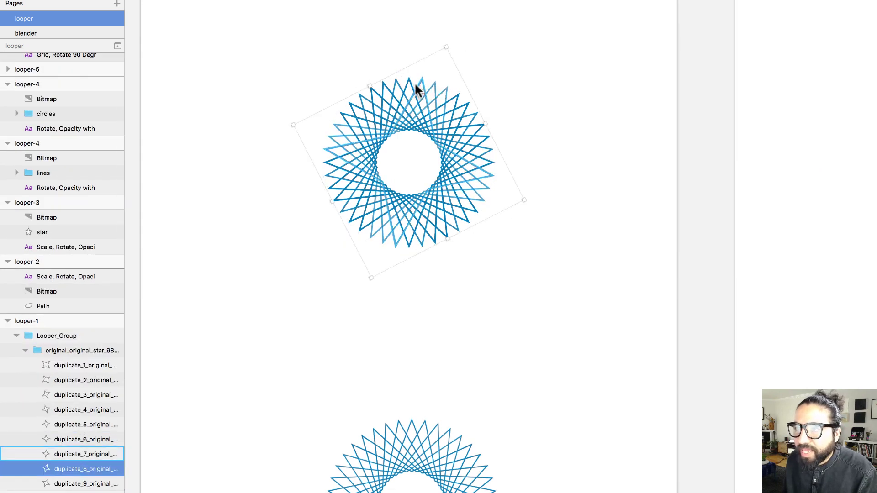
{"action": "left_click", "coordinate": [415, 84], "text": "super"}
{"action": "left_click", "coordinate": [407, 84], "text": "super"}
{"action": "left_click_drag", "start_coordinate": [408, 81], "coordinate": [403, 166]}
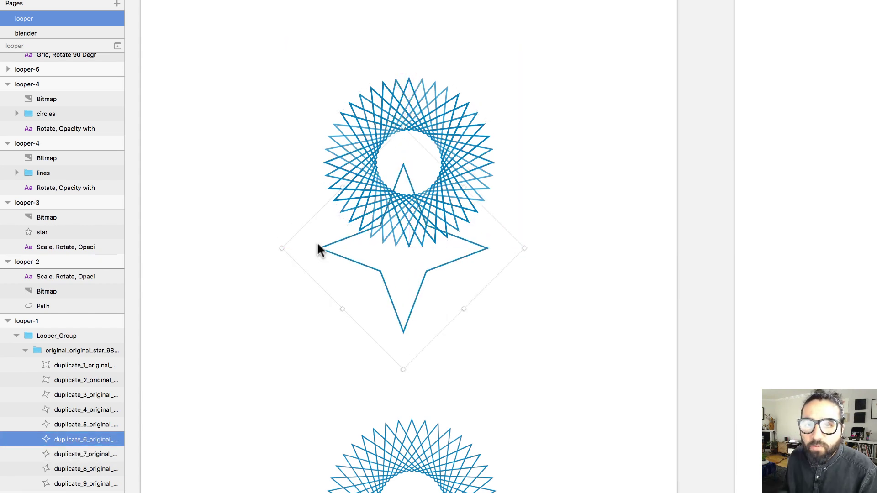
{"action": "key", "text": "super+z"}
{"action": "left_click", "coordinate": [229, 112]}
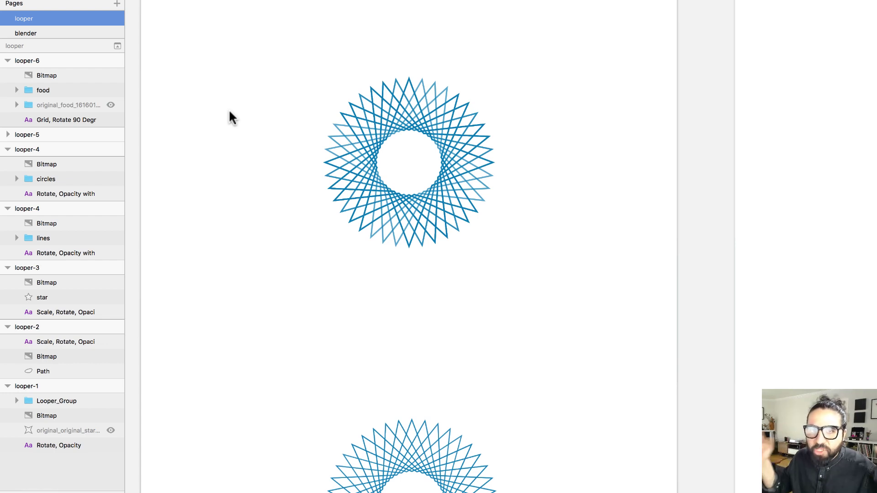
Scroll to the Scale, Rotate, Opacity artboard and select the blue ellipse
{"action": "scroll", "coordinate": [230, 112], "scroll_direction": "left", "scroll_amount": 3}
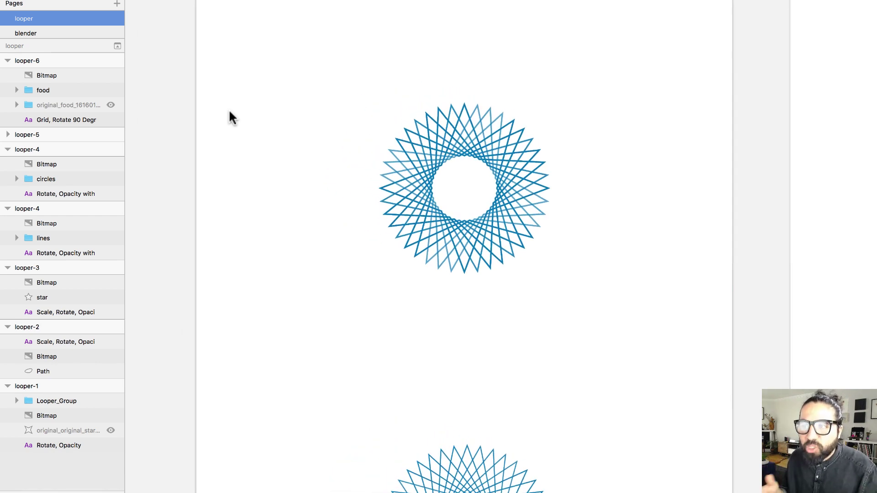
{"action": "scroll", "coordinate": [229, 112], "scroll_direction": "right", "scroll_amount": 20}
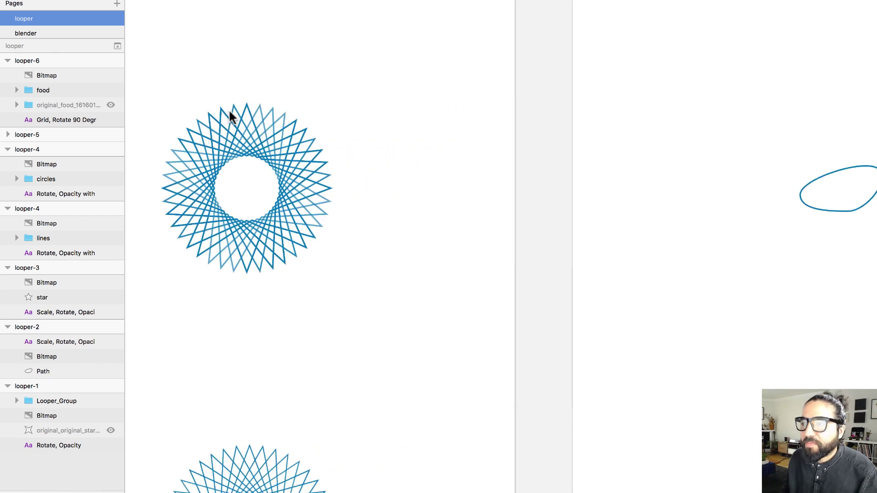
{"action": "scroll", "coordinate": [235, 116], "scroll_direction": "left", "scroll_amount": 8}
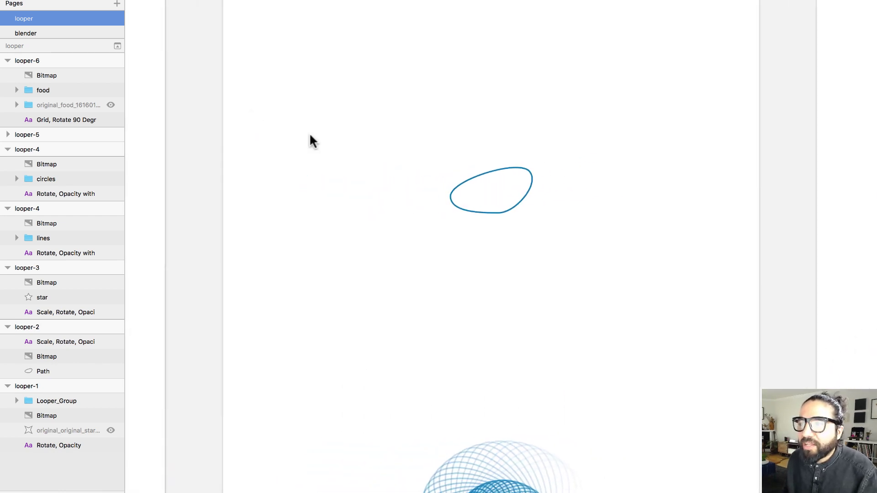
{"action": "scroll", "coordinate": [323, 122], "scroll_direction": "down", "scroll_amount": 10}
{"action": "scroll", "coordinate": [322, 119], "scroll_direction": "down", "scroll_amount": 2}
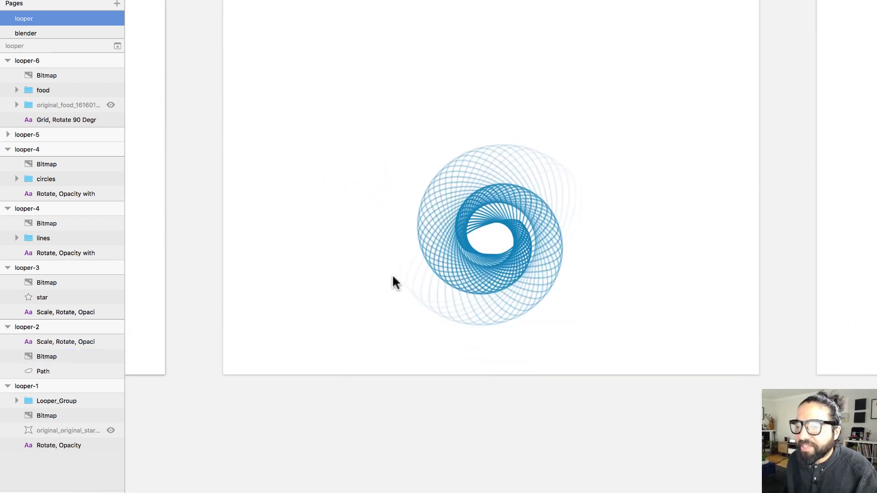
{"action": "right_click", "coordinate": [415, 265]}
{"action": "left_click", "coordinate": [431, 94]}
{"action": "left_click", "coordinate": [444, 118]}
{"action": "scroll", "coordinate": [478, 274], "scroll_direction": "up", "scroll_amount": 10}
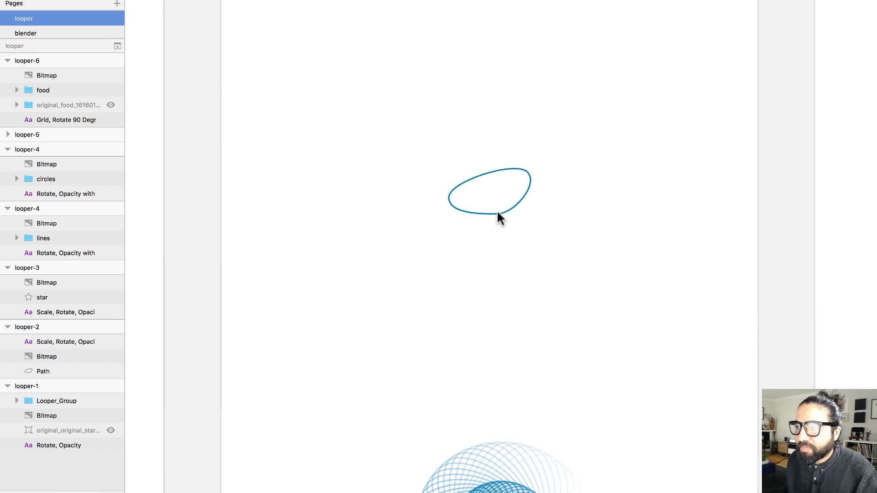
{"action": "left_click", "coordinate": [497, 214]}
{"action": "scroll", "coordinate": [457, 208], "scroll_direction": "right", "scroll_amount": 3}
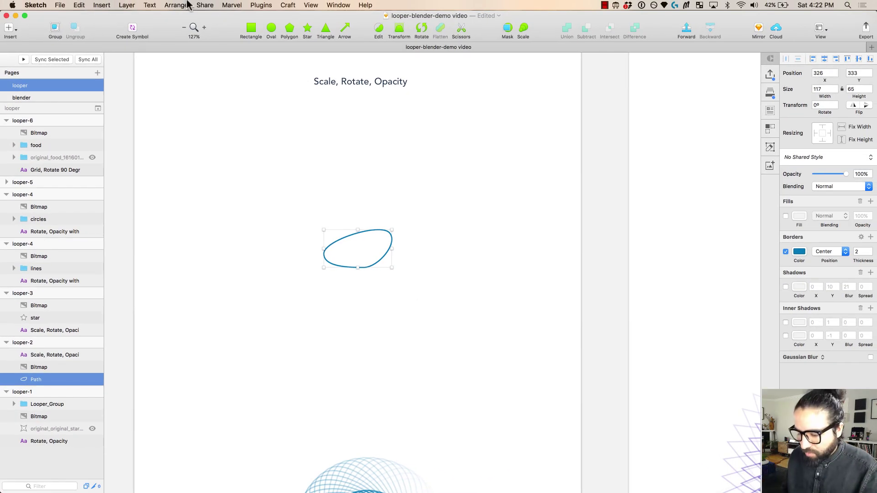
{"action": "key", "text": "ctrl+super+l"}
Choose manual rotation and enable Scale with a 10 px increment
{"action": "left_click_drag", "start_coordinate": [405, 82], "coordinate": [626, 117]}
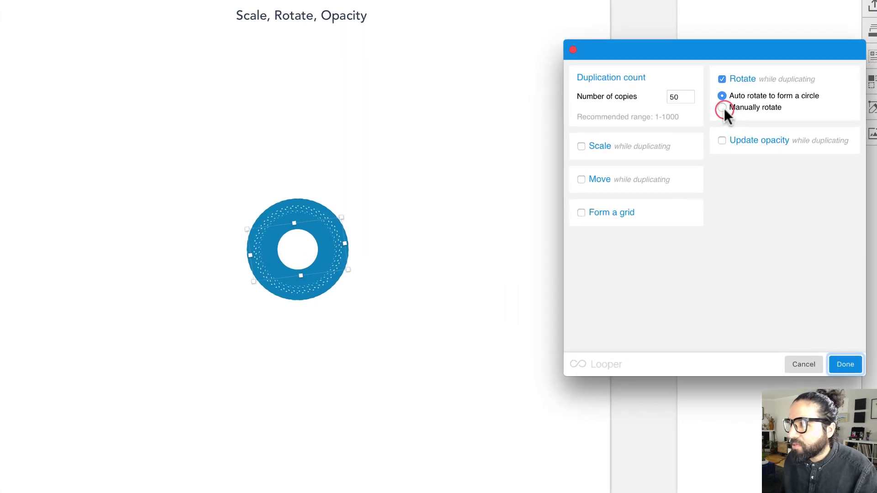
{"action": "left_click", "coordinate": [721, 107]}
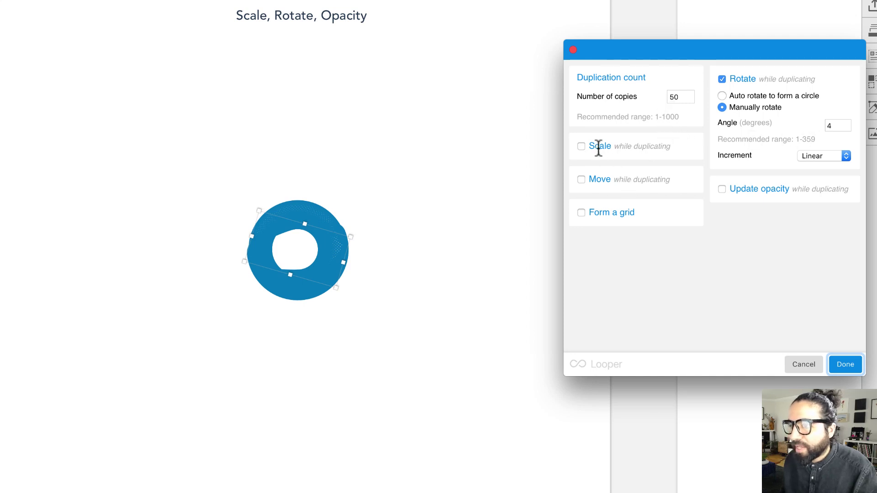
{"action": "left_click", "coordinate": [581, 146]}
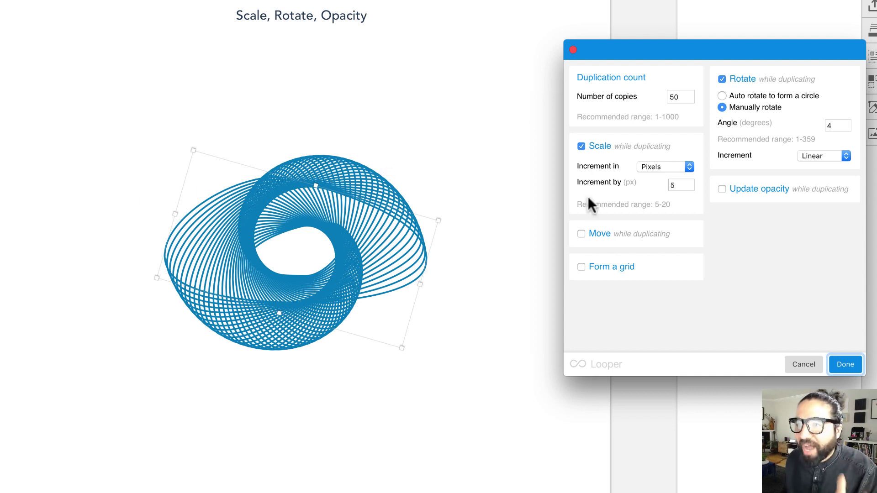
{"action": "left_click", "coordinate": [677, 183]}
{"action": "double_click", "coordinate": [676, 184]}
{"action": "type", "text": "1"}
{"action": "left_click", "coordinate": [685, 184]}
{"action": "type", "text": "0"}
{"action": "key", "text": "Tab"}
{"action": "left_click_drag", "start_coordinate": [646, 252], "coordinate": [736, 250]}
{"action": "mouse_move", "coordinate": [702, 236]}
{"action": "left_mouse_down"}
{"action": "mouse_move", "coordinate": [715, 265]}
{"action": "mouse_move", "coordinate": [707, 267]}
{"action": "left_mouse_up"}
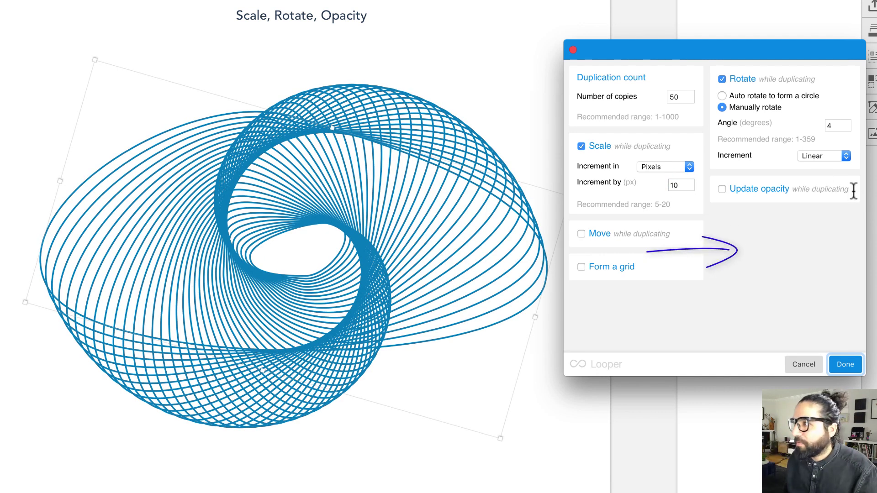
Set the rotation angle to 9° and copies to 80, then apply the loop
{"action": "left_click", "coordinate": [722, 97]}
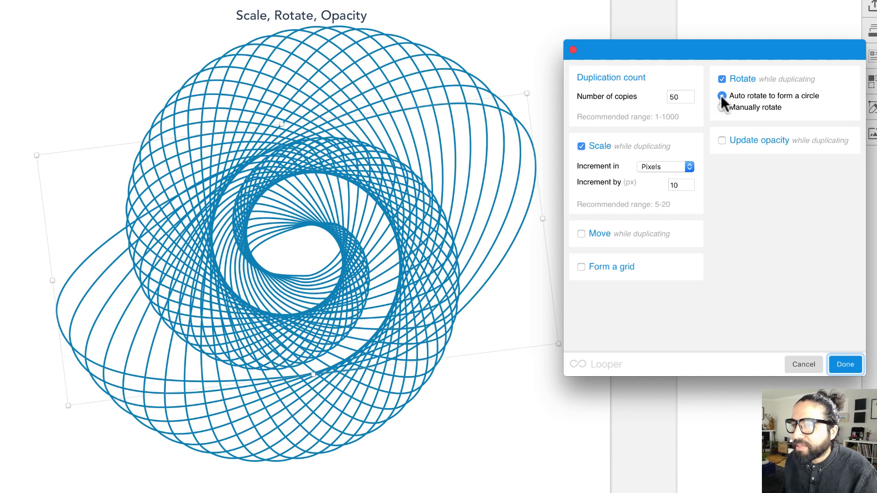
{"action": "left_click", "coordinate": [722, 107]}
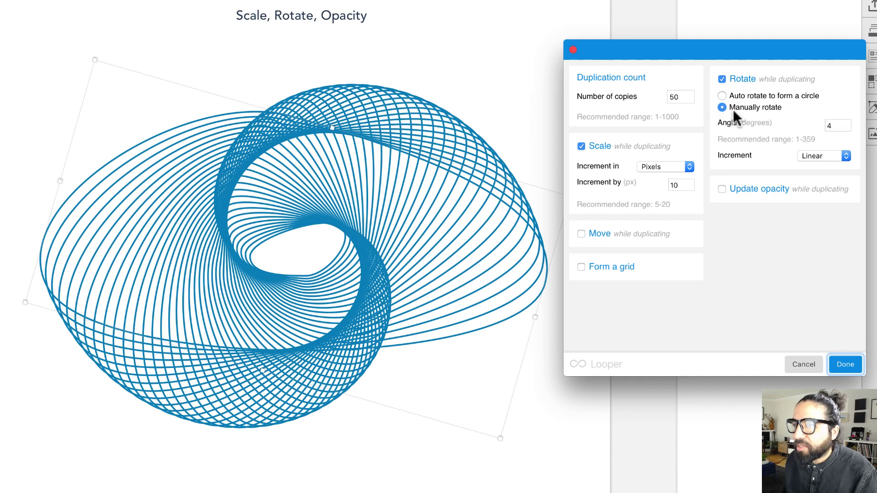
{"action": "left_click", "coordinate": [835, 124]}
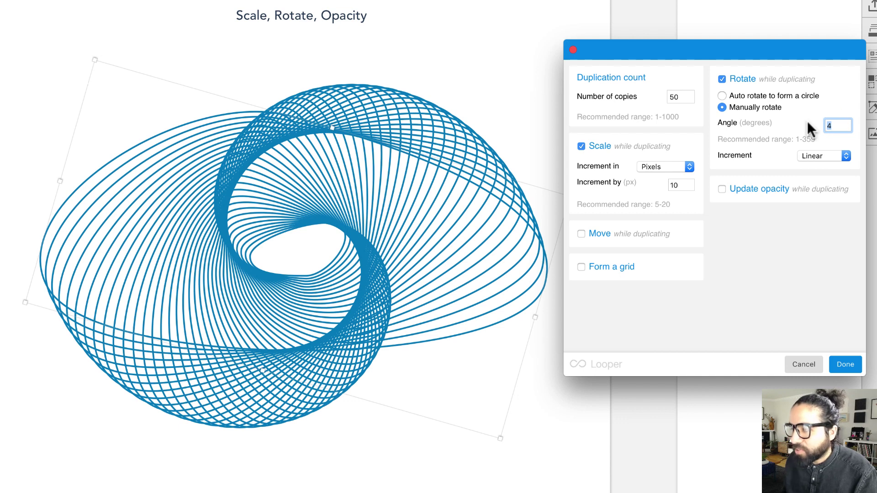
{"action": "type", "text": "9"}
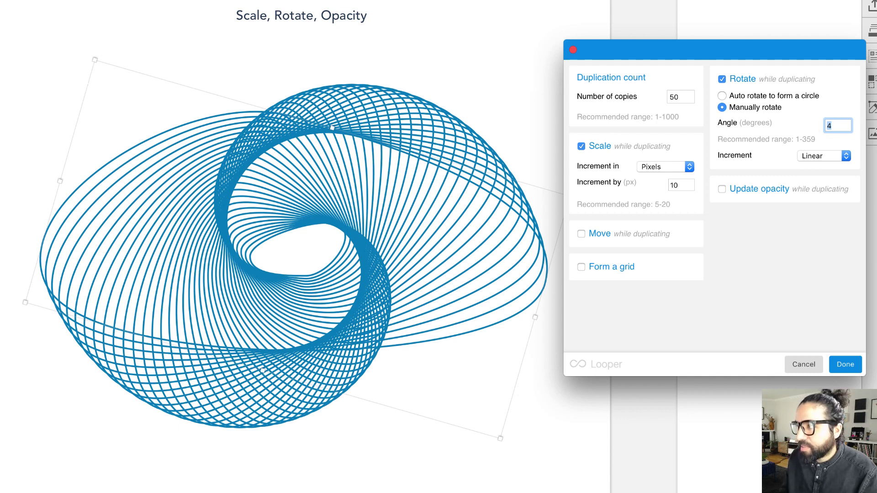
{"action": "key", "text": "Tab"}
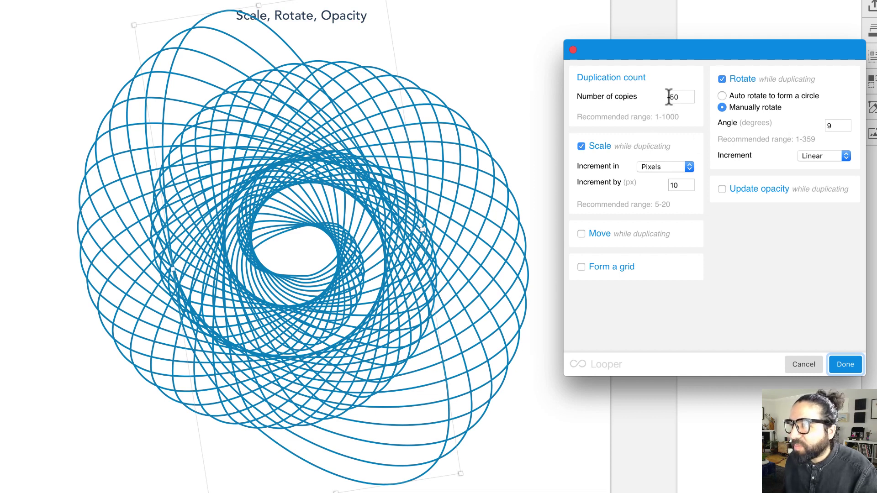
{"action": "left_click_drag", "start_coordinate": [674, 96], "coordinate": [652, 95]}
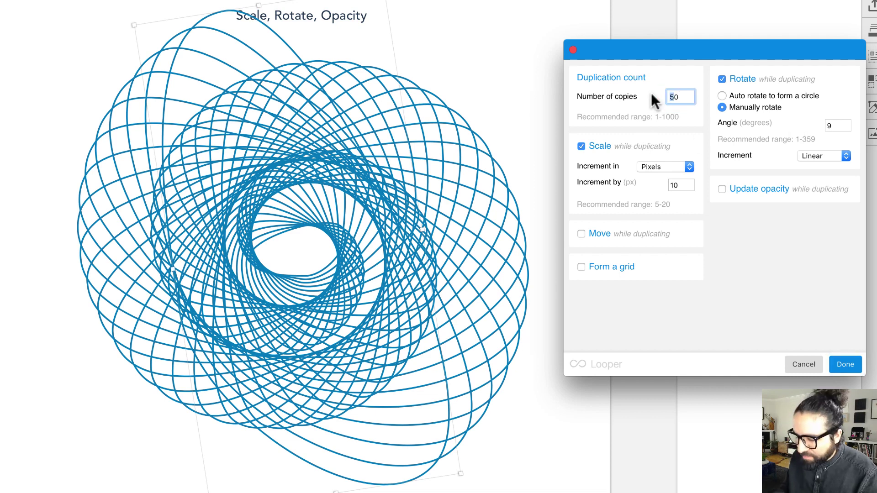
{"action": "type", "text": "8"}
{"action": "key", "text": "Tab"}
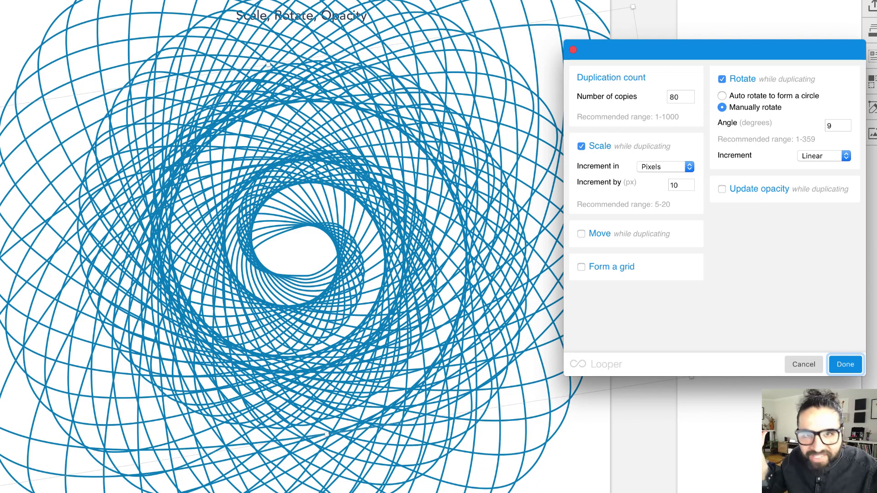
{"action": "left_click", "coordinate": [852, 364]}
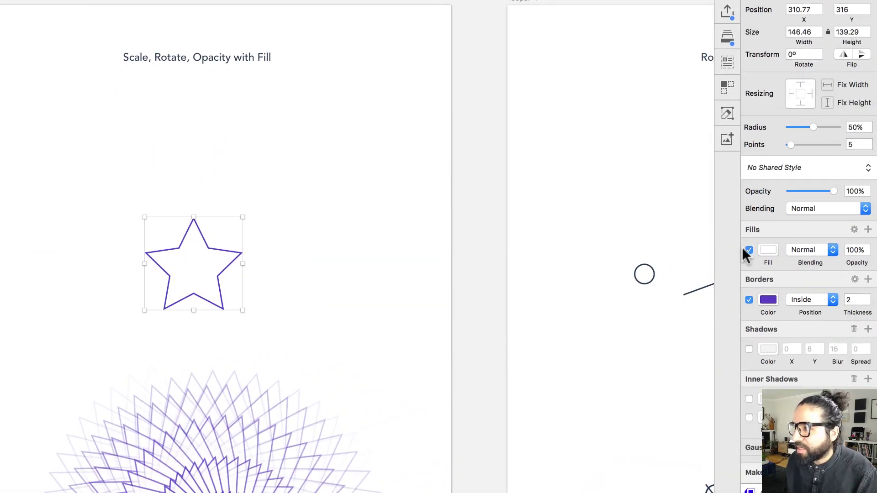
Select the purple star, move it up, and run Looper's Loop on it
{"action": "scroll", "coordinate": [220, 410], "scroll_direction": "down", "scroll_amount": 1}
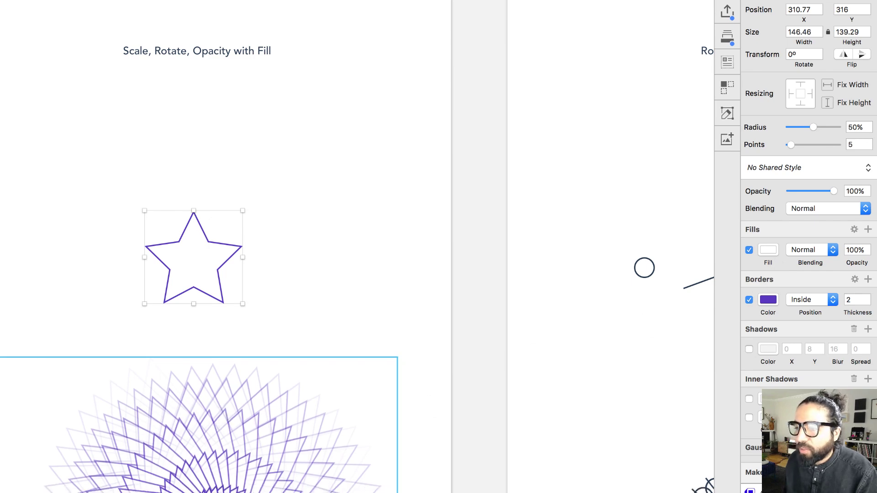
{"action": "left_click", "coordinate": [125, 201]}
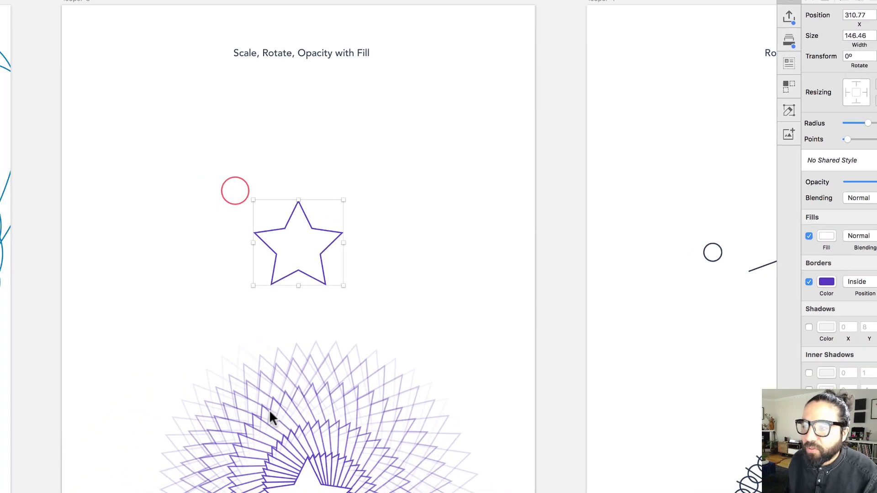
{"action": "scroll", "coordinate": [174, 441], "scroll_direction": "down", "scroll_amount": 10}
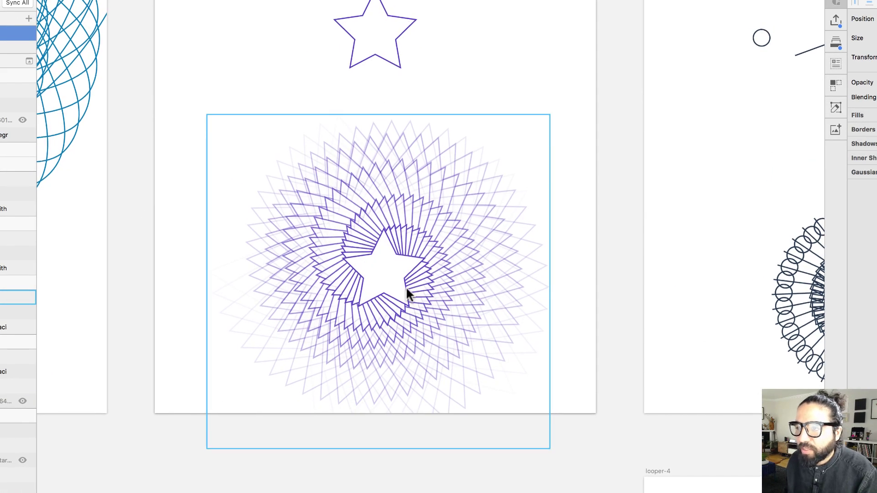
{"action": "scroll", "coordinate": [405, 286], "scroll_direction": "up", "scroll_amount": 10}
{"action": "left_click", "coordinate": [375, 224]}
{"action": "left_click_drag", "start_coordinate": [390, 248], "coordinate": [388, 225]}
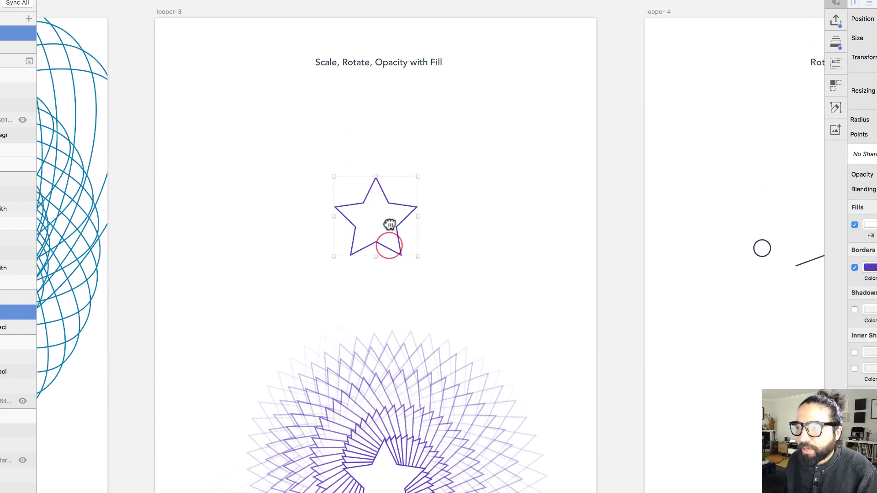
{"action": "left_click", "coordinate": [219, 0]}
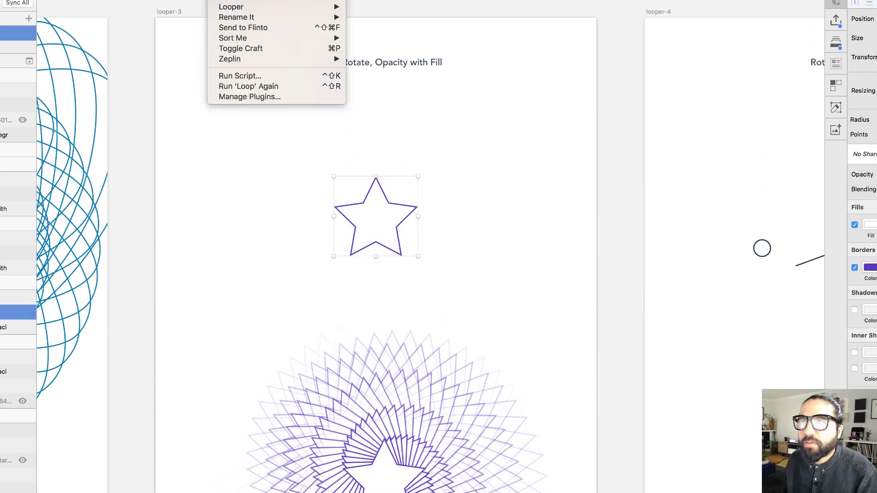
{"action": "mouse_move", "coordinate": [251, 8]}
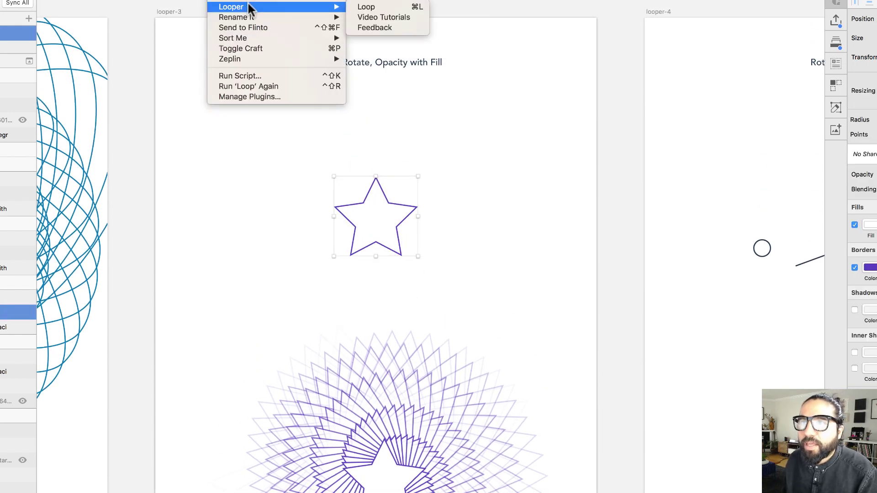
{"action": "left_click", "coordinate": [390, 7]}
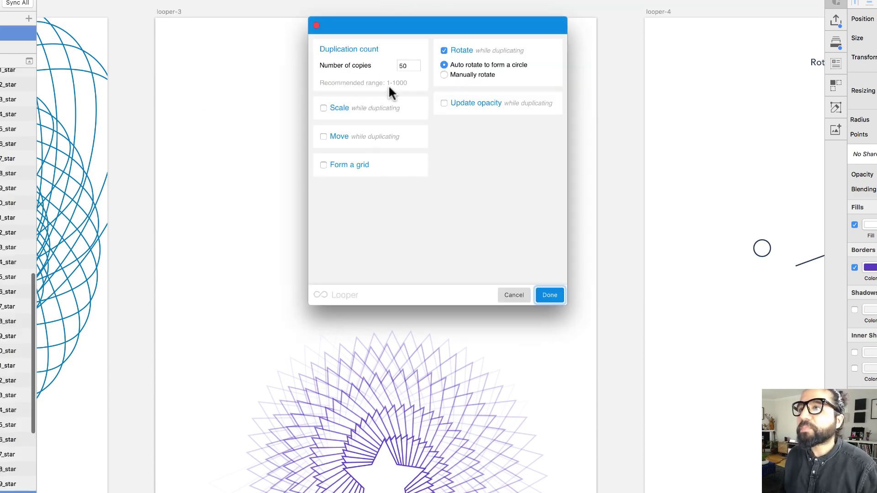
Enable Scale with a 9 px increment and opacity decreasing 100% to 0%, then apply
{"action": "left_click_drag", "start_coordinate": [365, 16], "coordinate": [705, 55]}
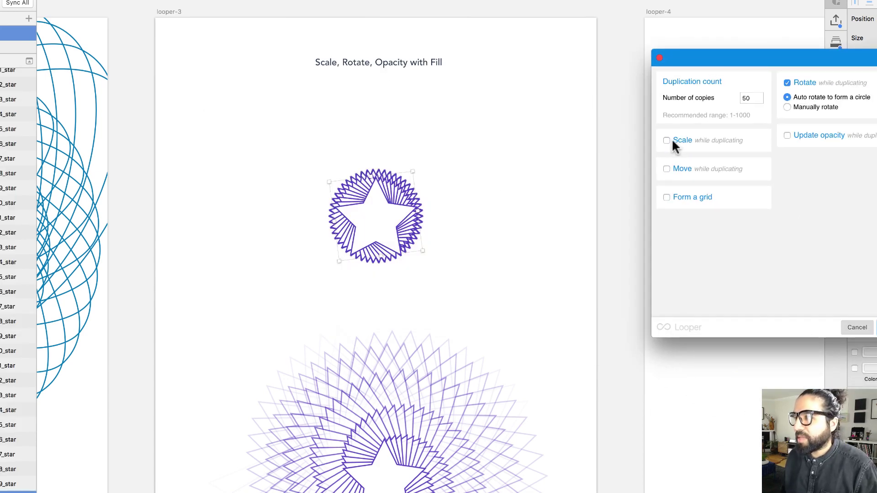
{"action": "left_click", "coordinate": [666, 140]}
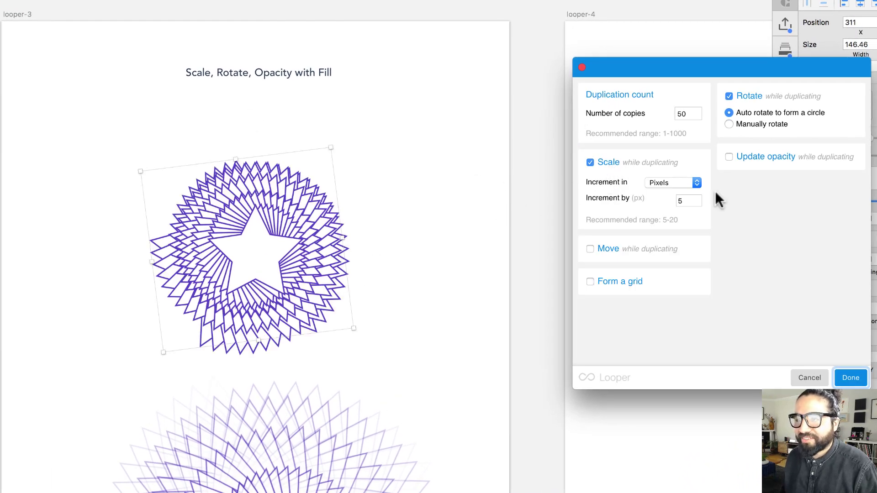
{"action": "left_click", "coordinate": [729, 157]}
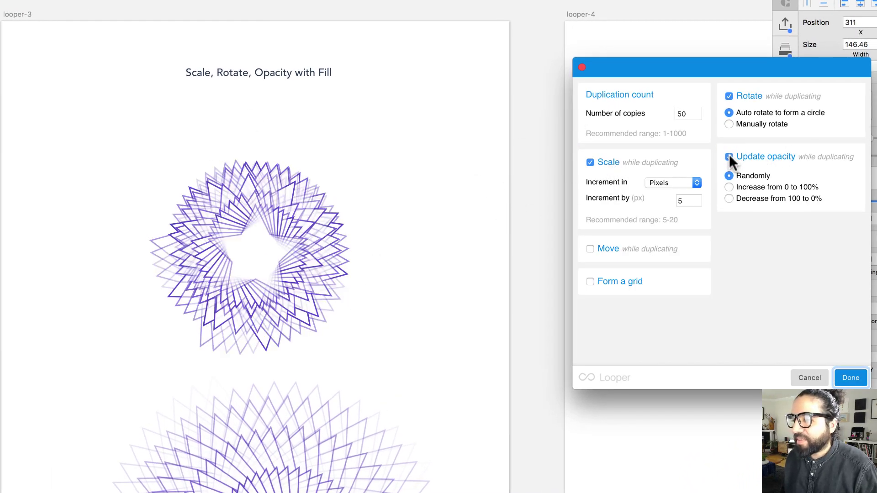
{"action": "left_click", "coordinate": [728, 199]}
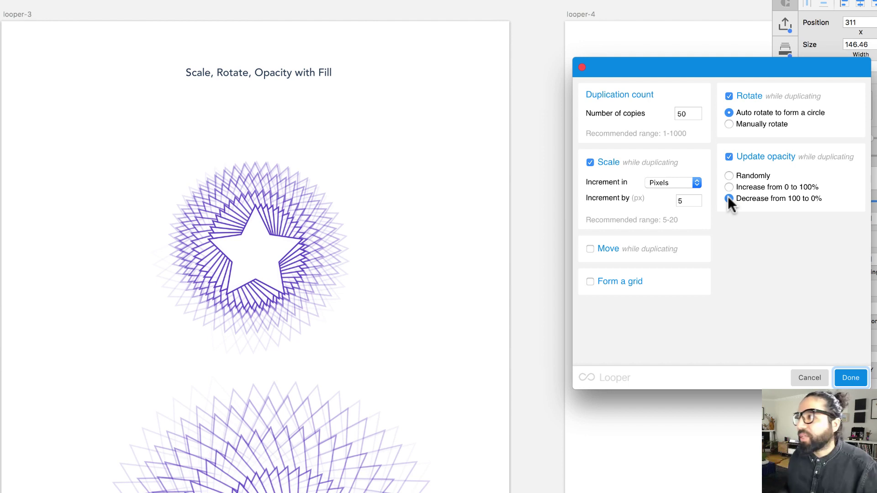
{"action": "double_click", "coordinate": [684, 200]}
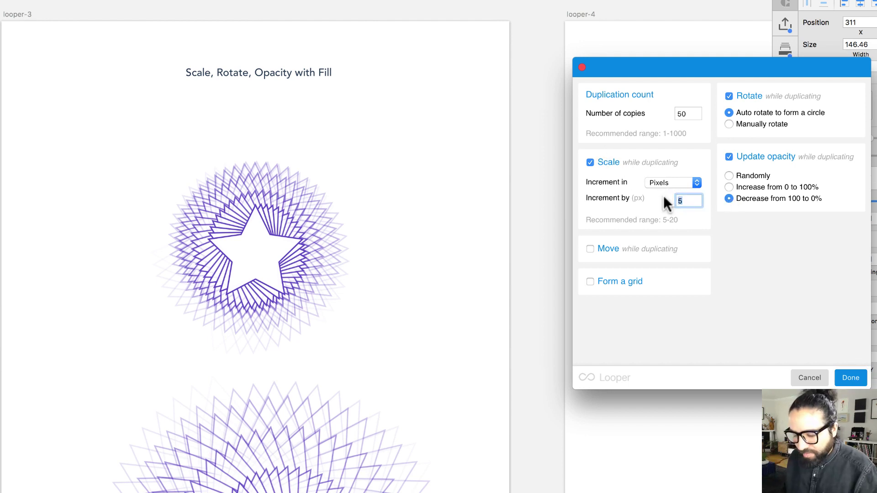
{"action": "type", "text": "9"}
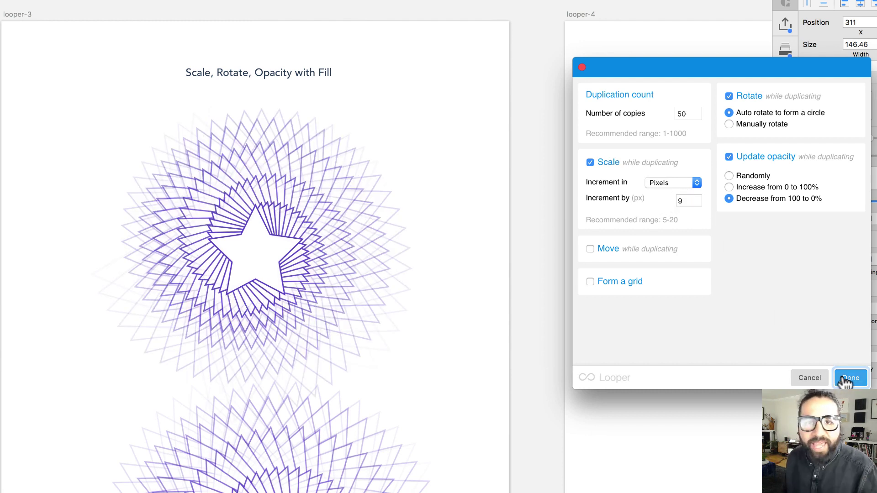
{"action": "left_click", "coordinate": [689, 202]}
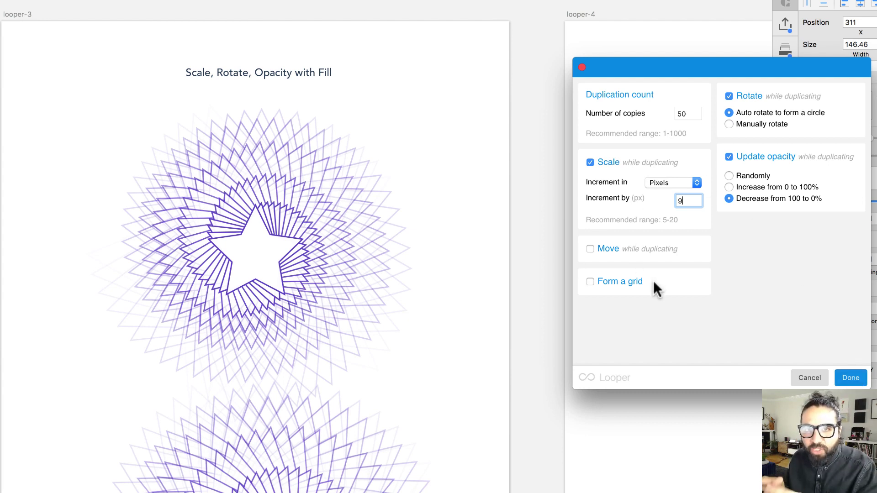
{"action": "left_click", "coordinate": [850, 377]}
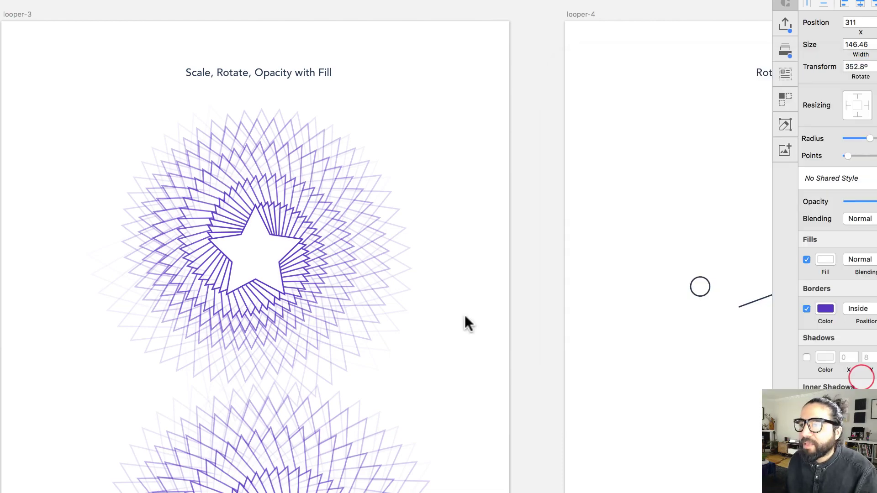
Select the circle, line and square group and start a new Looper loop on it
{"action": "scroll", "coordinate": [294, 443], "scroll_direction": "down", "scroll_amount": 5}
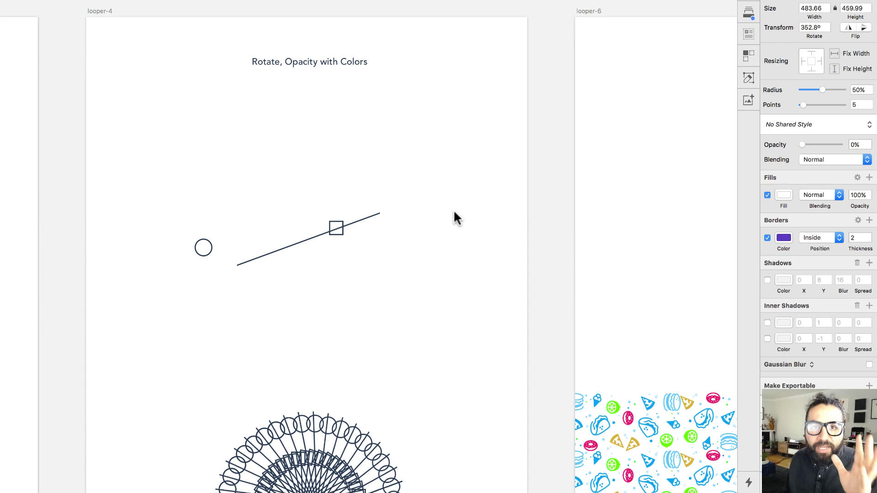
{"action": "left_click", "coordinate": [357, 177]}
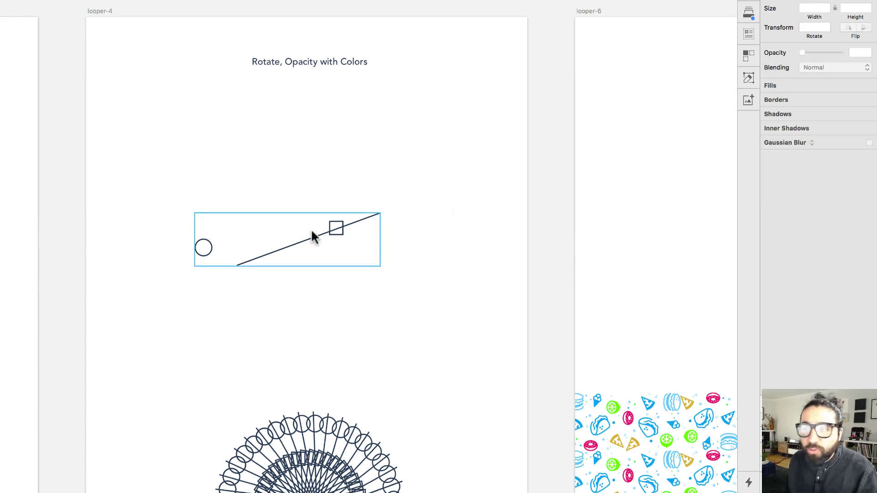
{"action": "left_click", "coordinate": [346, 228]}
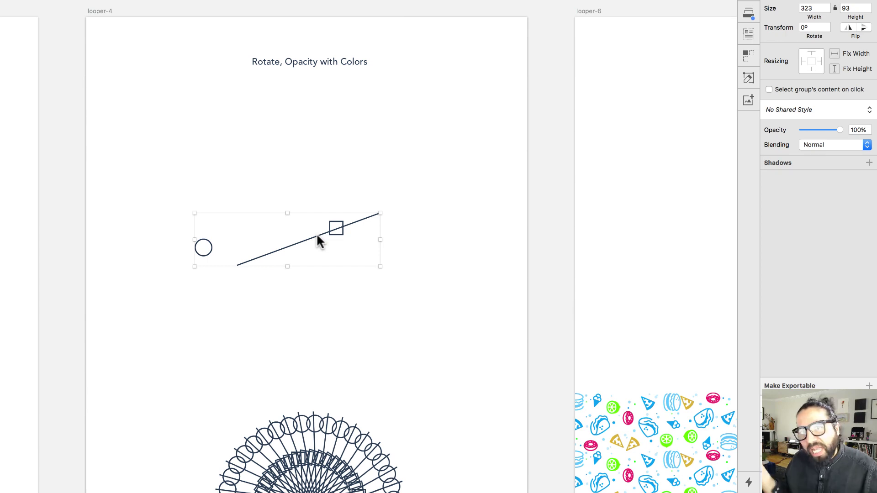
{"action": "left_click", "coordinate": [138, 0]}
{"action": "mouse_move", "coordinate": [144, 0]}
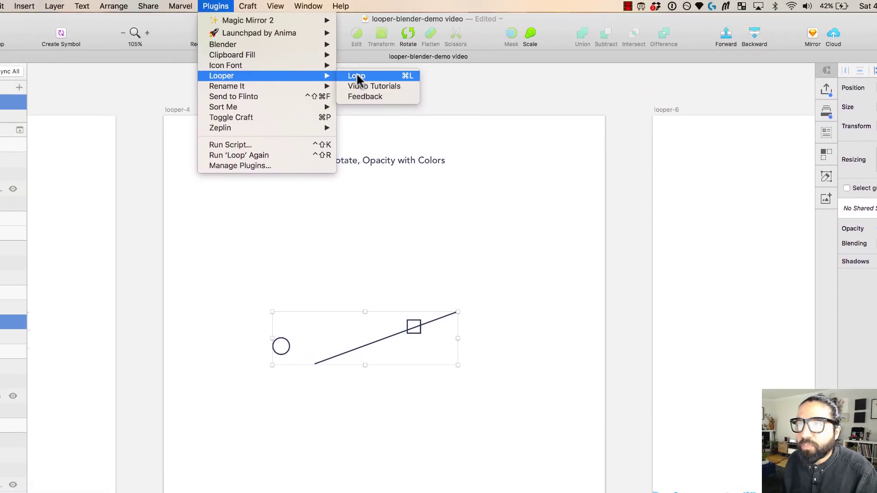
{"action": "left_click", "coordinate": [357, 76]}
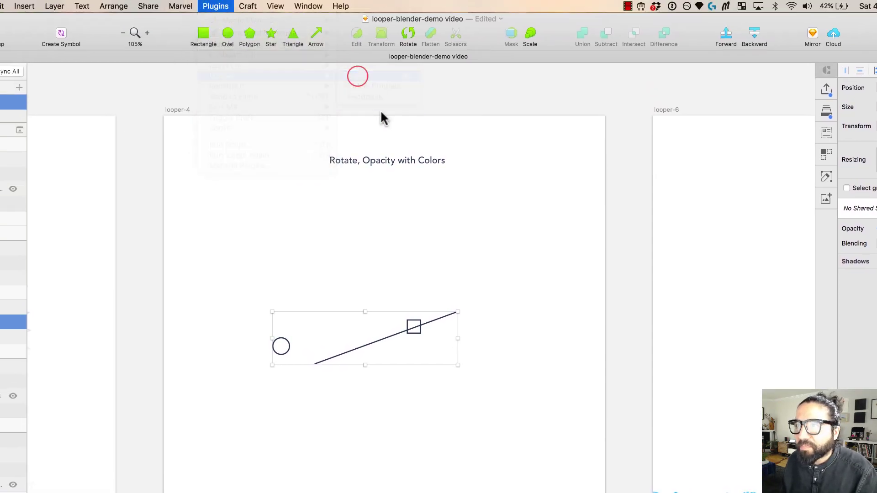
{"action": "left_click_drag", "start_coordinate": [424, 93], "coordinate": [697, 105]}
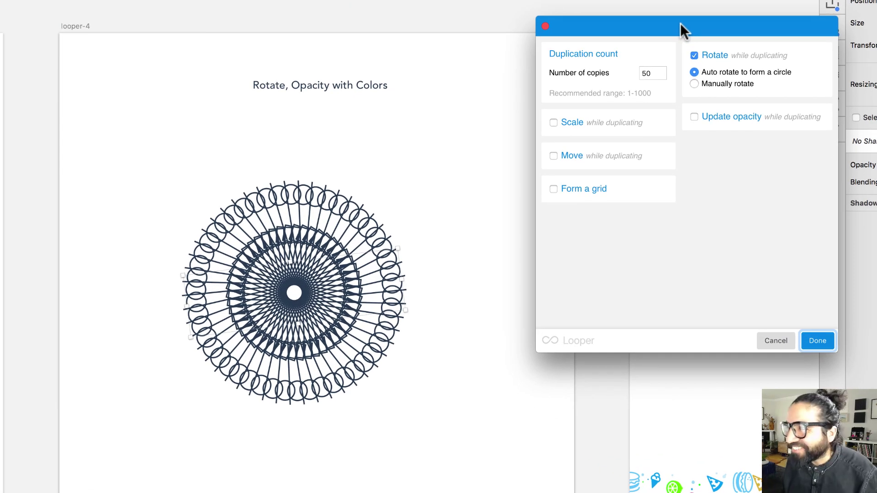
Enable Scale, set 90 copies, and fade opacity from 100% to 0%
{"action": "left_click", "coordinate": [554, 122]}
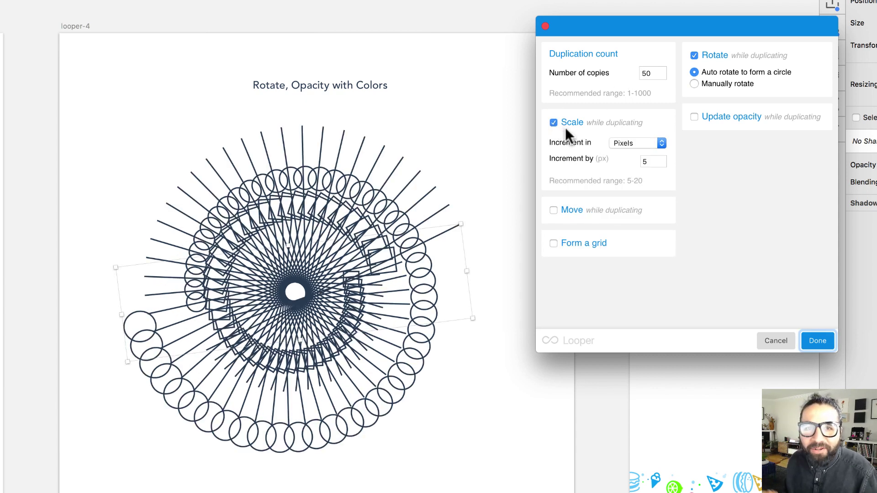
{"action": "key", "text": "Tab"}
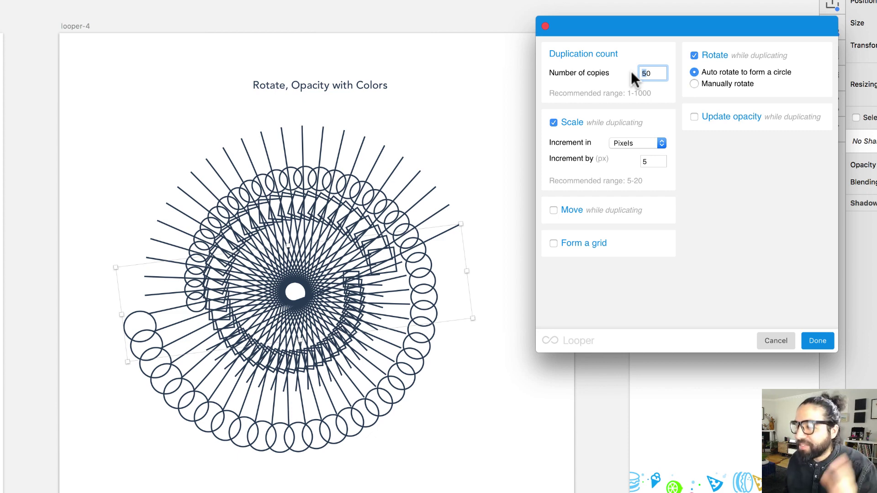
{"action": "type", "text": "9"}
{"action": "key", "text": "Tab"}
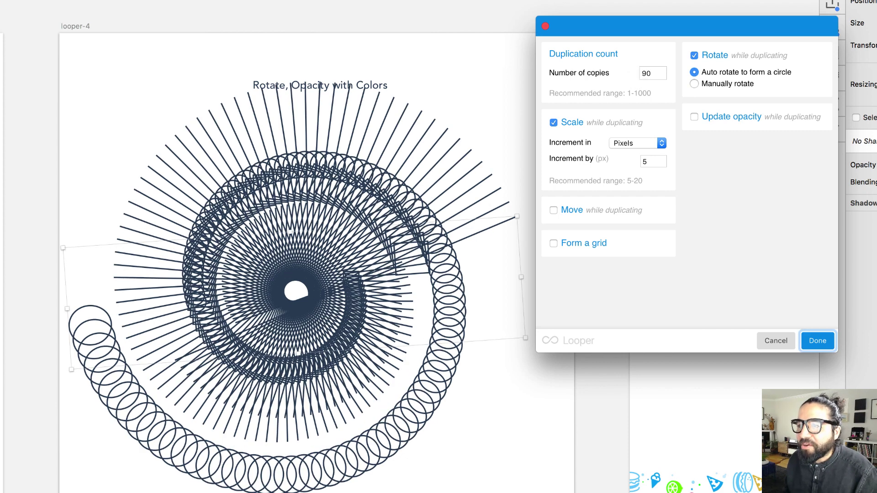
{"action": "left_click", "coordinate": [696, 114]}
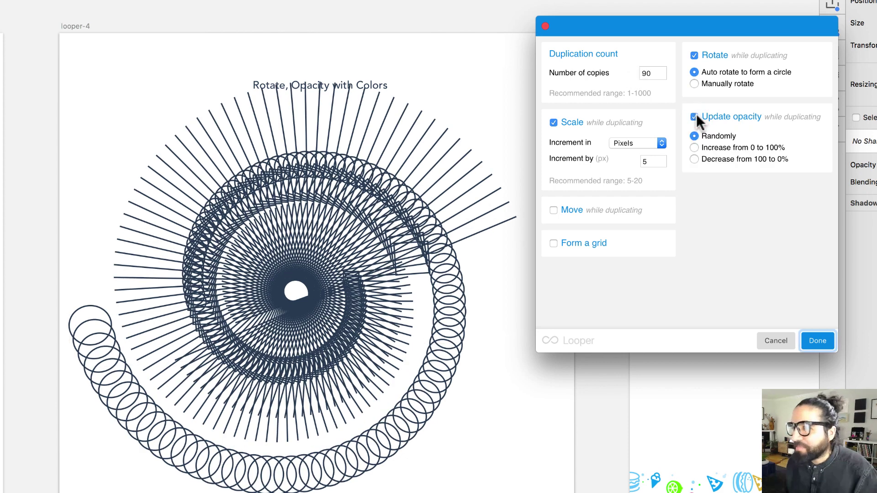
{"action": "left_click", "coordinate": [694, 158]}
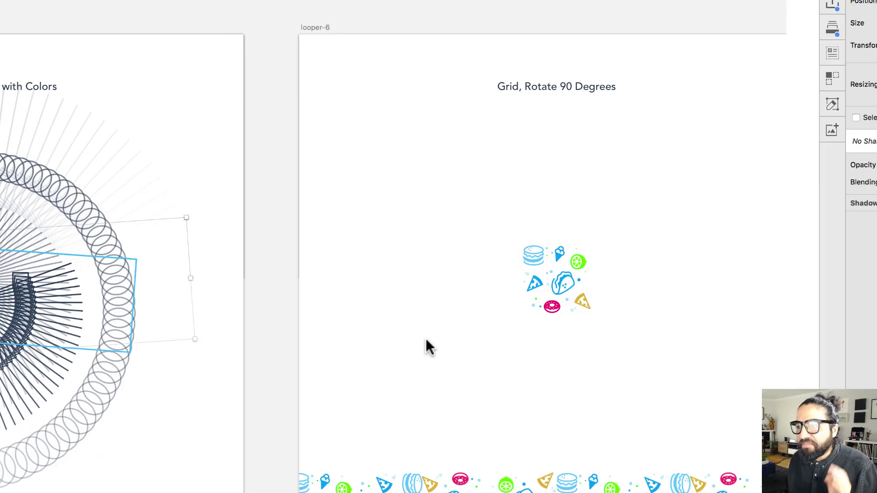
Drag the food-icon group to the top-left of the Grid, Rotate 90 Degrees artboard
{"action": "scroll", "coordinate": [429, 347], "scroll_direction": "right", "scroll_amount": 1}
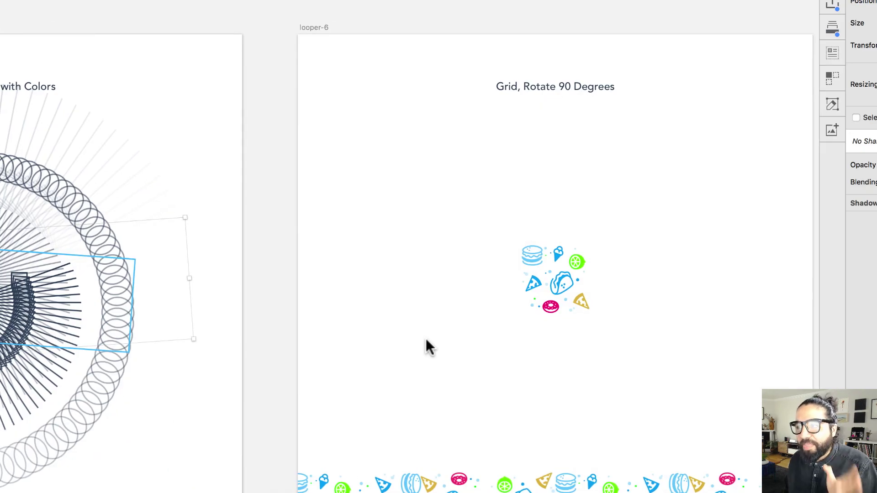
{"action": "scroll", "coordinate": [429, 347], "scroll_direction": "right", "scroll_amount": 5}
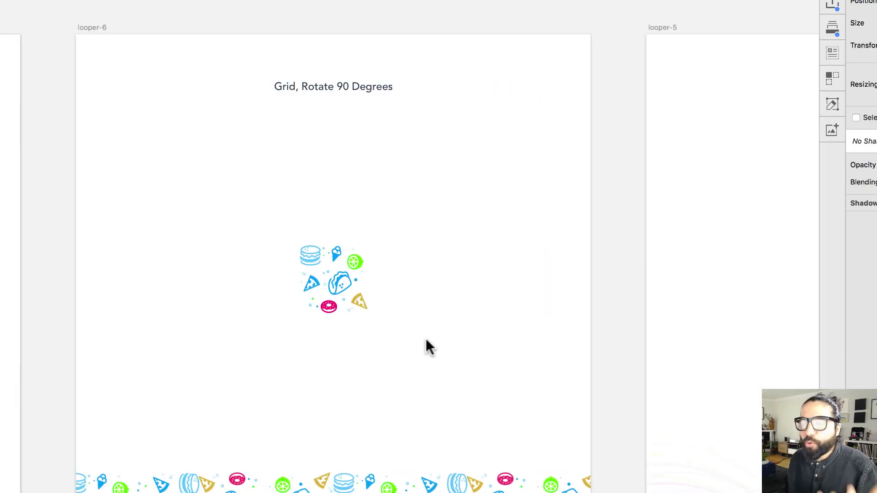
{"action": "left_click", "coordinate": [344, 273]}
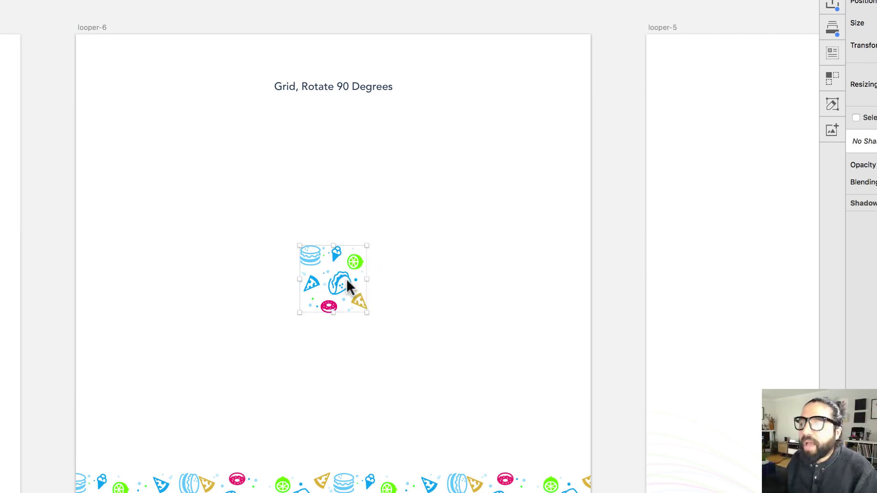
{"action": "left_click_drag", "start_coordinate": [344, 272], "coordinate": [183, 176]}
{"action": "scroll", "coordinate": [183, 175], "scroll_direction": "up", "scroll_amount": 3}
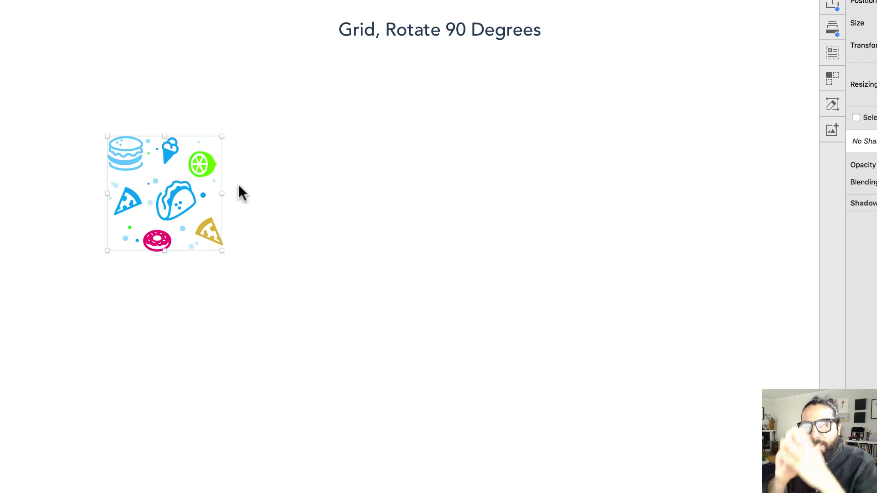
{"action": "scroll", "coordinate": [239, 186], "scroll_direction": "down", "scroll_amount": 3}
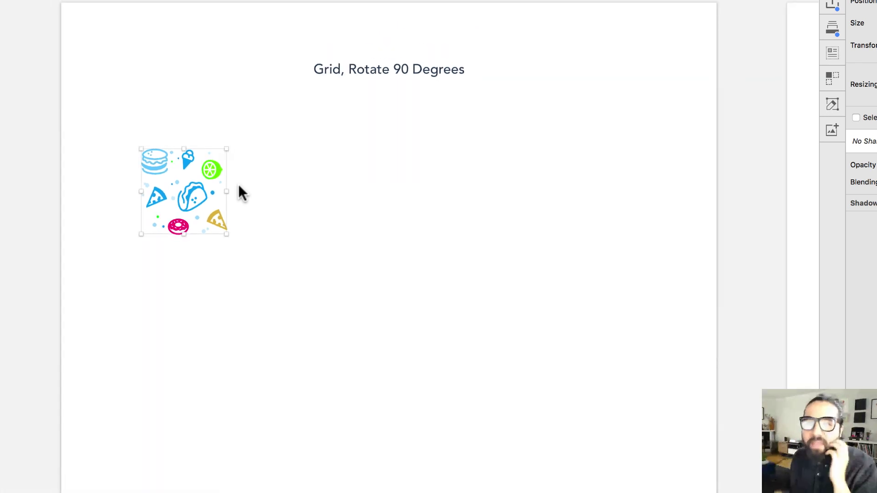
{"action": "left_click_drag", "start_coordinate": [190, 170], "coordinate": [168, 147]}
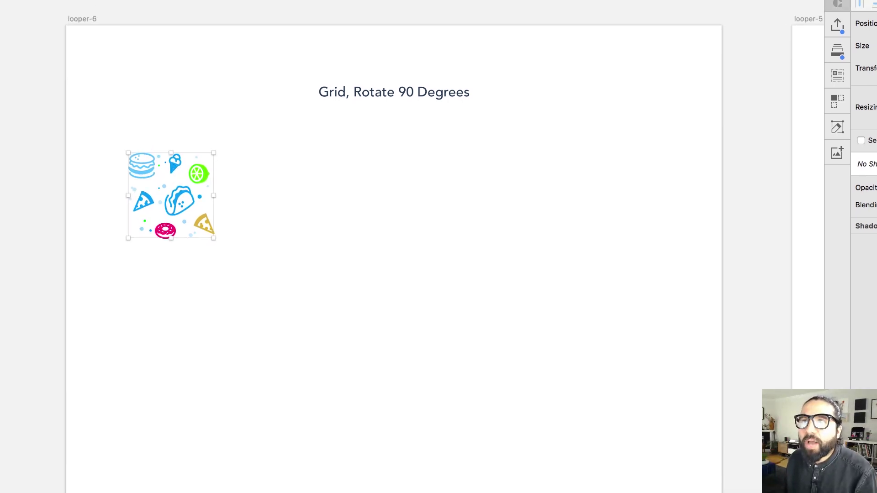
{"action": "left_click", "coordinate": [124, 0]}
Start a loop on the food icons using Form a grid with a 100 px horizontal margin
{"action": "mouse_move", "coordinate": [202, 7]}
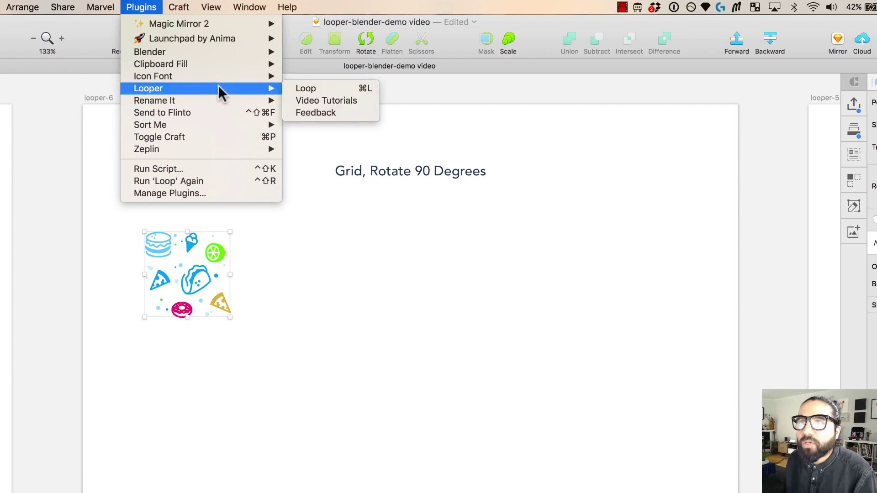
{"action": "left_click", "coordinate": [313, 88]}
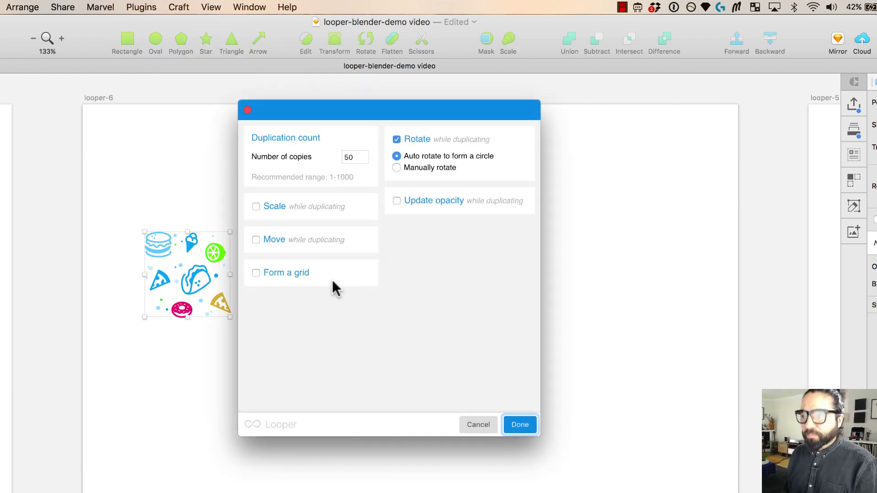
{"action": "left_click_drag", "start_coordinate": [332, 107], "coordinate": [598, 178]}
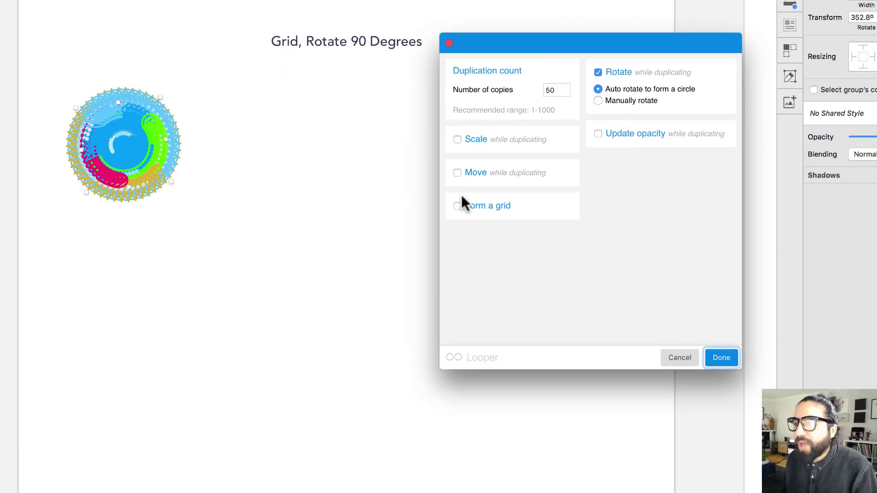
{"action": "left_click", "coordinate": [457, 206]}
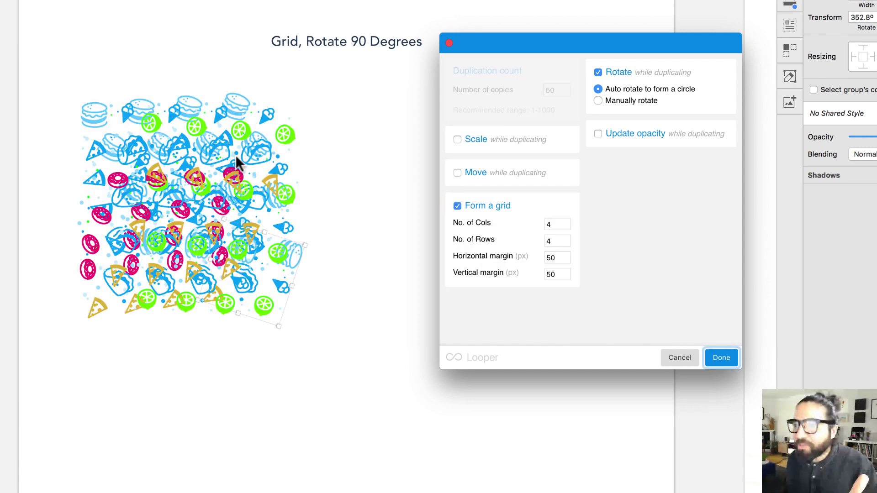
{"action": "left_click", "coordinate": [550, 258]}
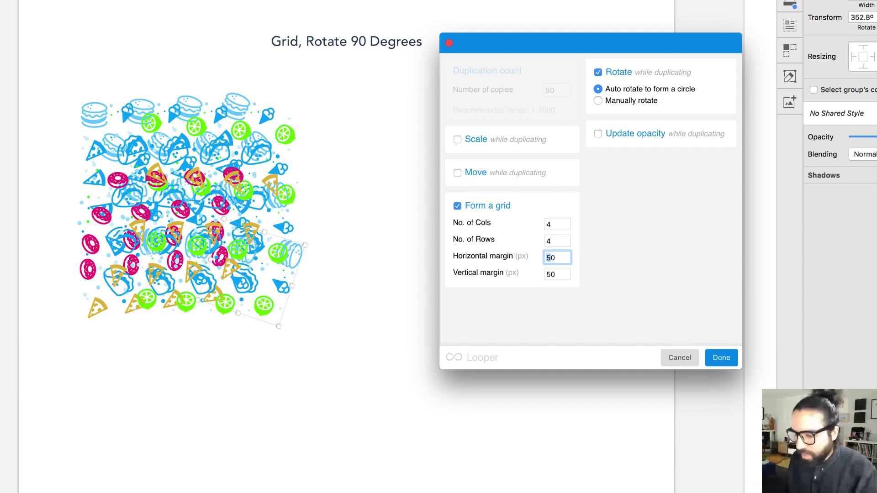
{"action": "type", "text": "1"}
{"action": "left_click", "coordinate": [560, 255]}
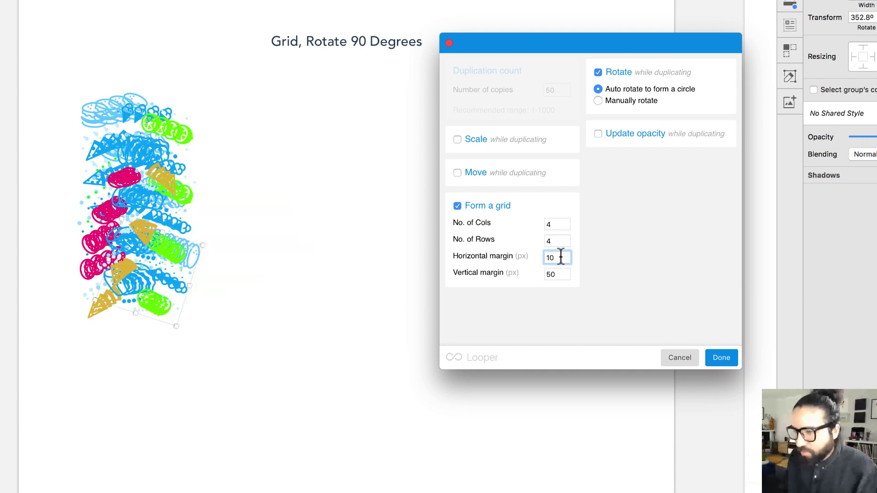
{"action": "type", "text": "0"}
Set the grid's vertical margin to 100 px and its columns to 8
{"action": "left_click", "coordinate": [555, 275]}
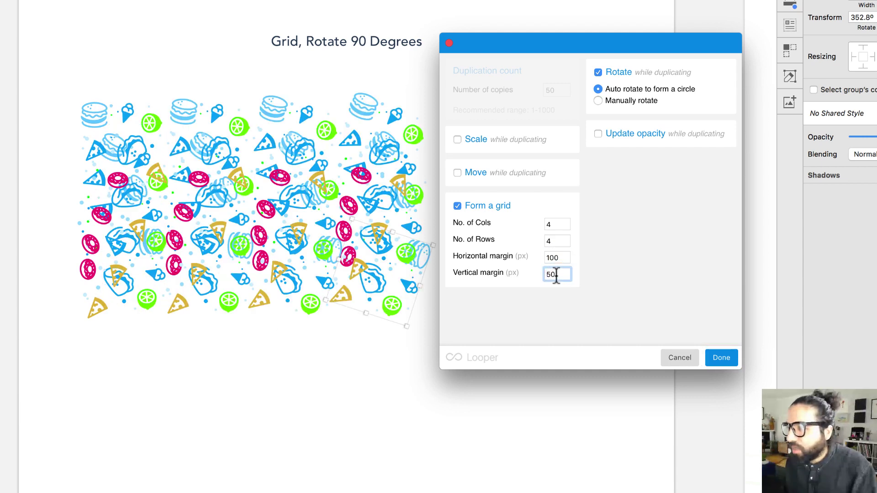
{"action": "left_click_drag", "start_coordinate": [550, 274], "coordinate": [546, 274]}
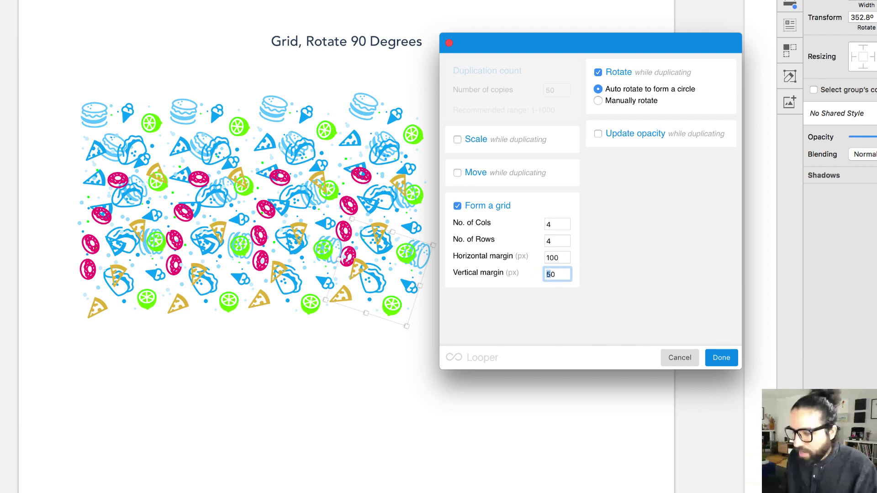
{"action": "type", "text": "1"}
{"action": "left_click", "coordinate": [557, 273]}
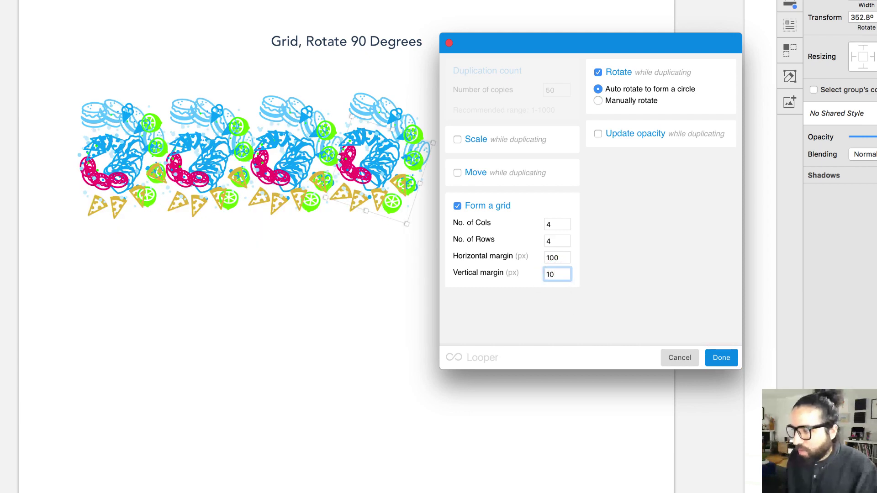
{"action": "type", "text": "0"}
{"action": "key", "text": "Tab"}
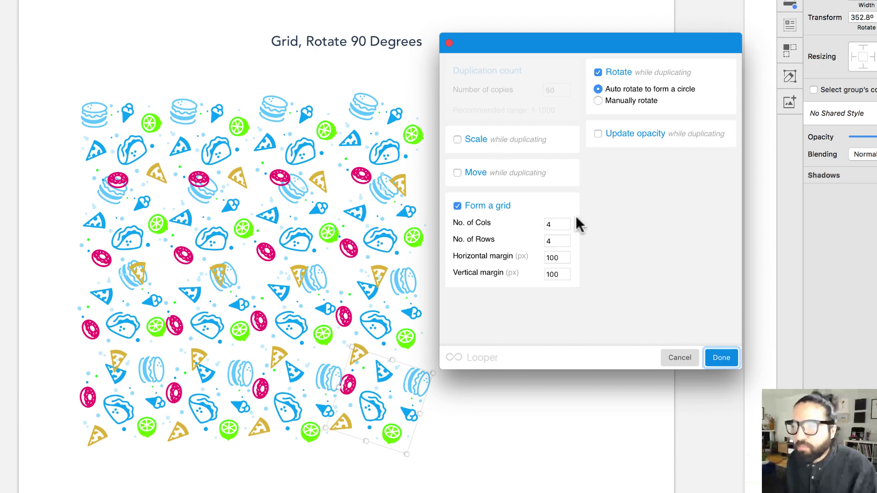
{"action": "double_click", "coordinate": [555, 224]}
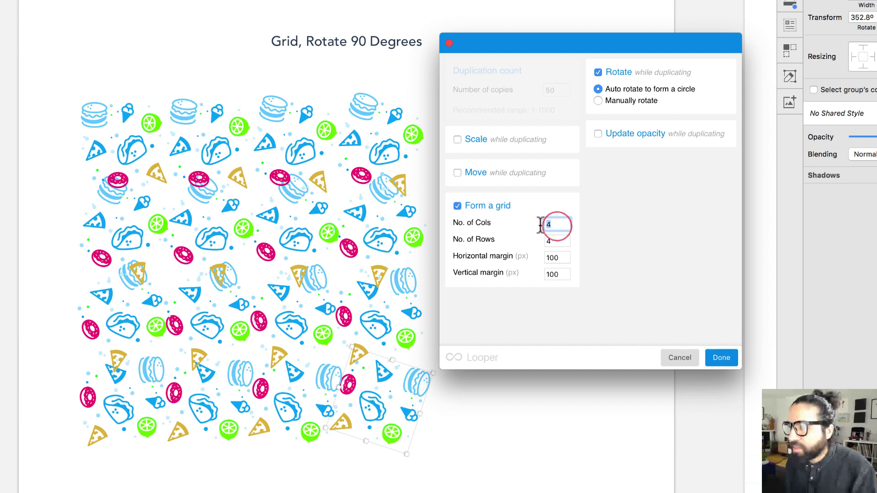
{"action": "type", "text": "8"}
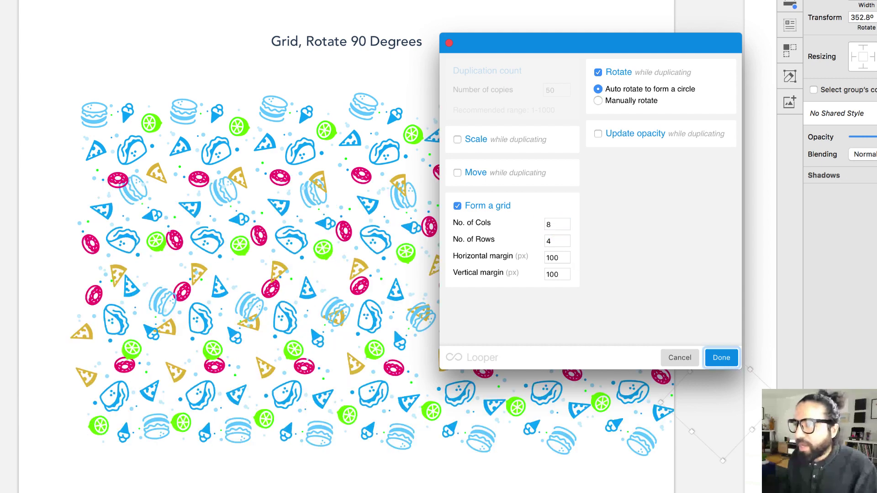
{"action": "left_click_drag", "start_coordinate": [511, 44], "coordinate": [615, 209]}
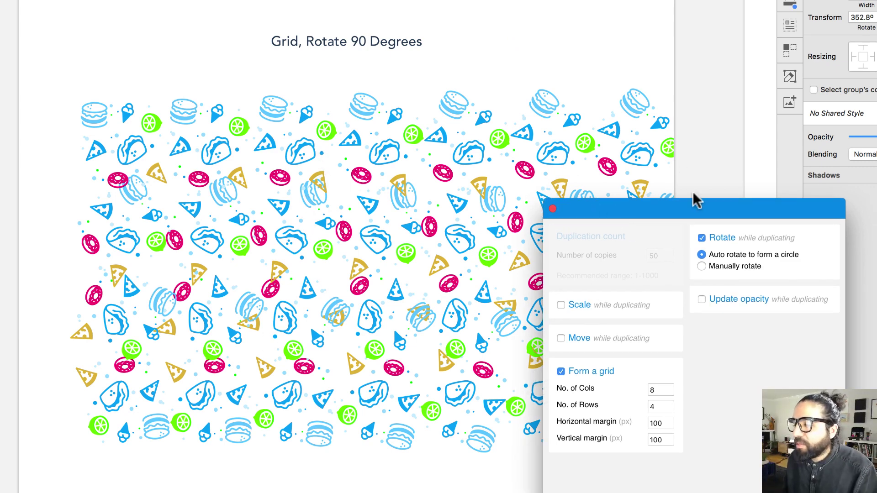
Rotate each grid copy manually by 90° and apply the food-icon pattern
{"action": "left_click", "coordinate": [702, 267]}
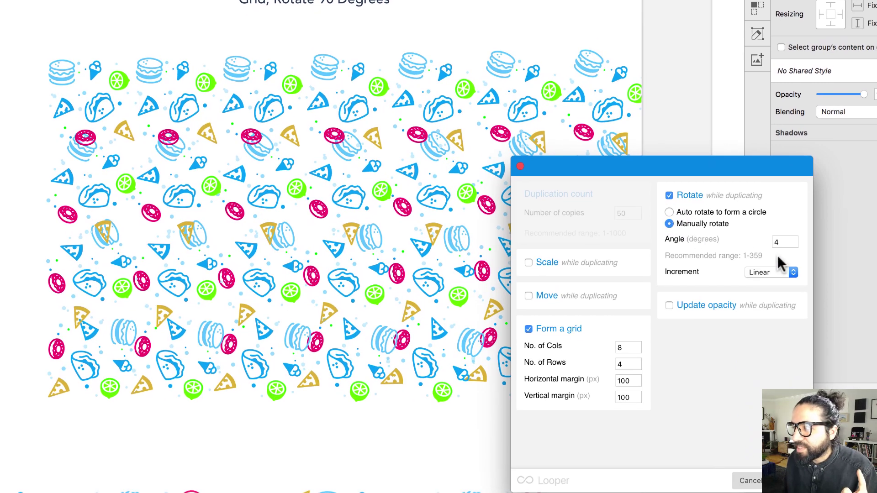
{"action": "double_click", "coordinate": [779, 242]}
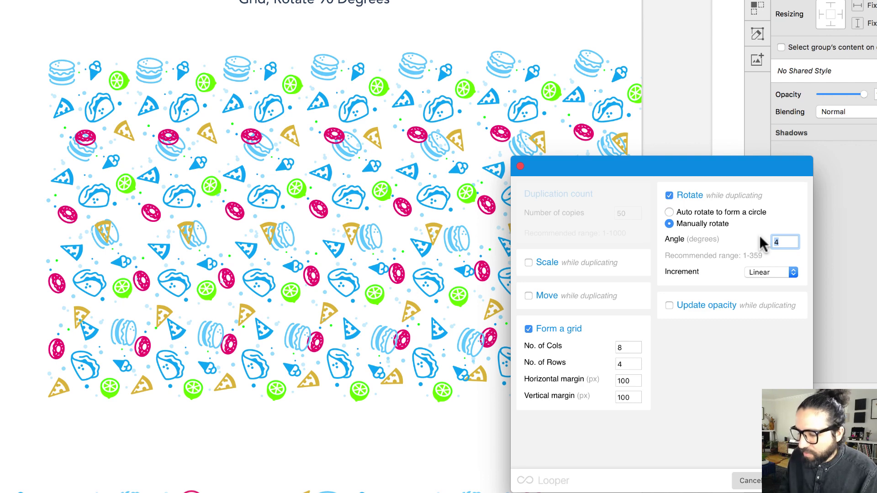
{"action": "type", "text": "9"}
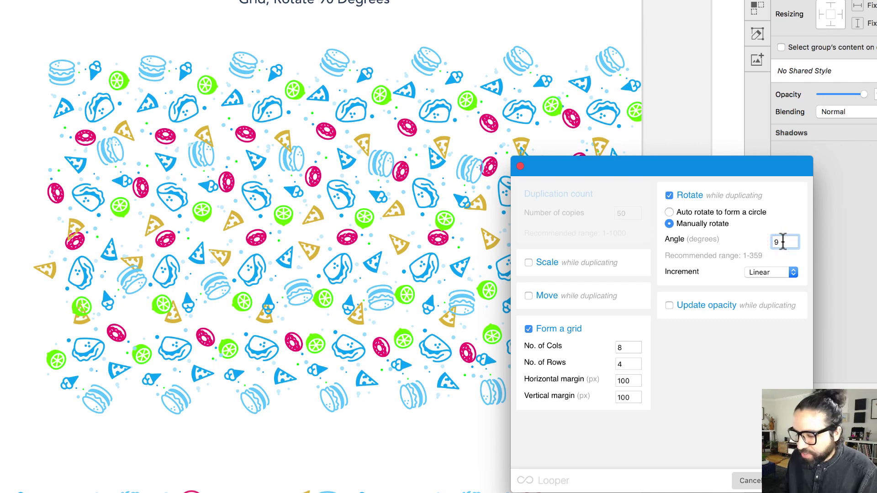
{"action": "type", "text": "0"}
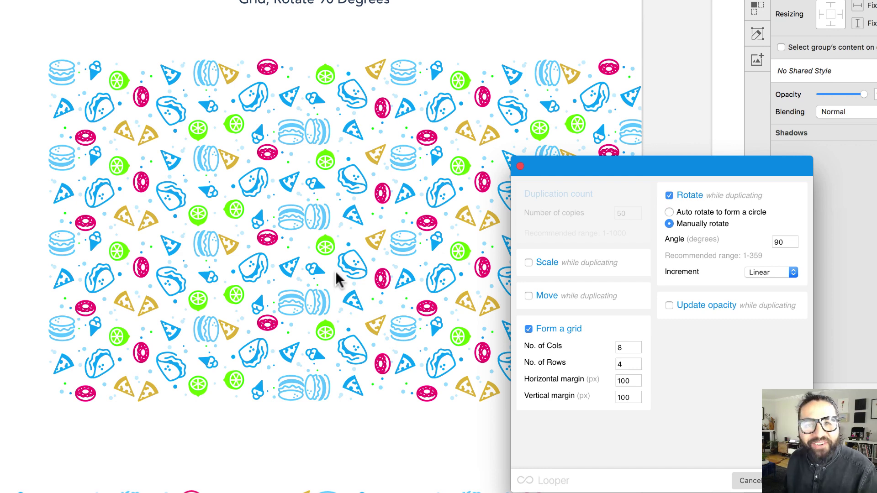
{"action": "key", "text": "Return"}
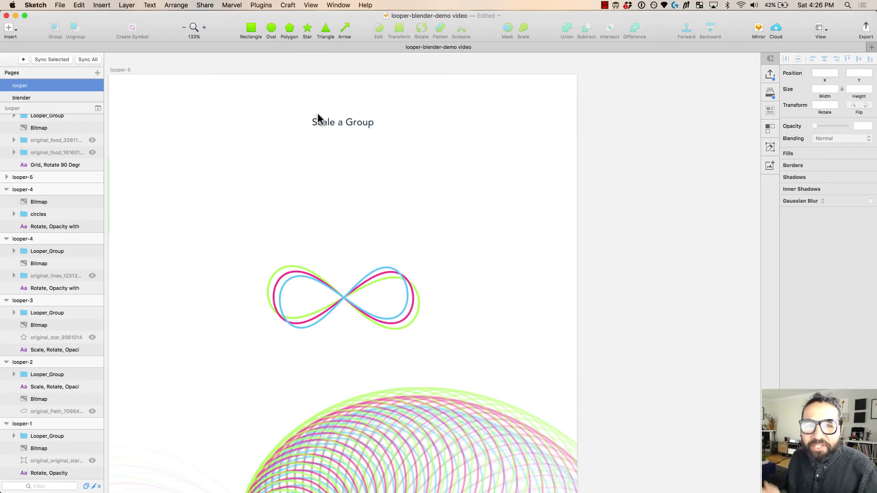
Delete the example spiral bitmap from Scale a Group and select the remaining infinity group
{"action": "scroll", "coordinate": [318, 117], "scroll_direction": "down", "scroll_amount": 10}
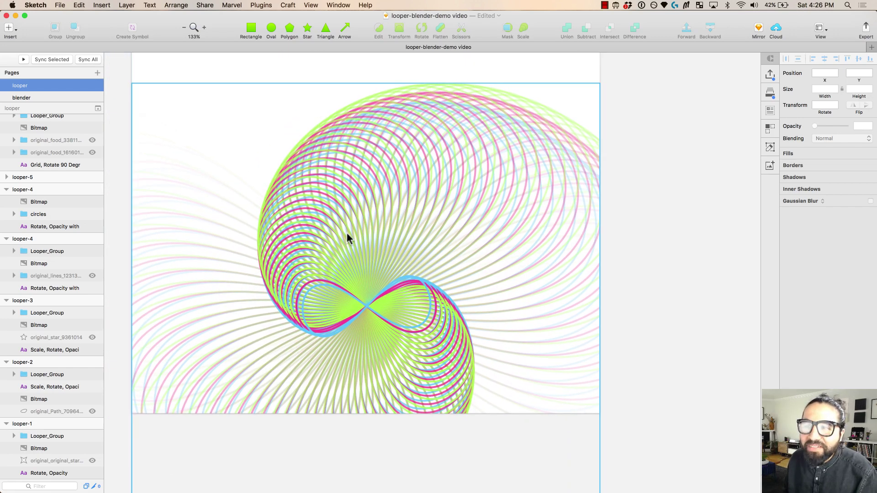
{"action": "scroll", "coordinate": [337, 265], "scroll_direction": "up", "scroll_amount": 8}
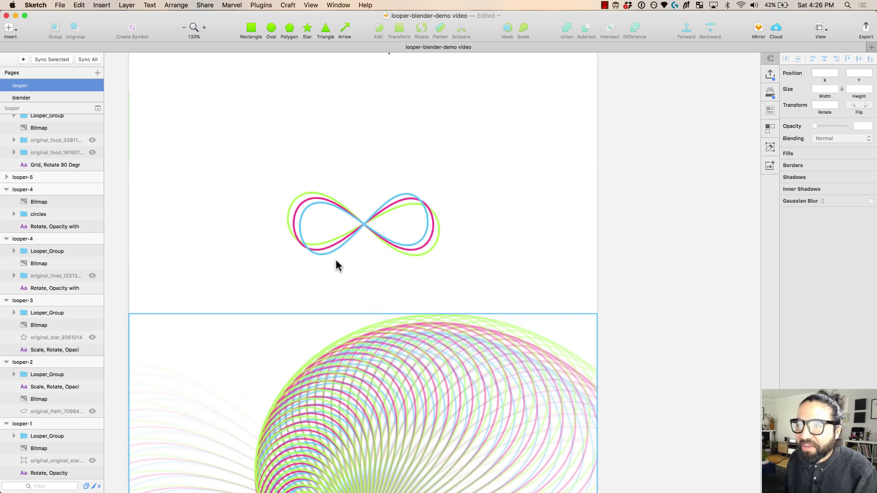
{"action": "left_click", "coordinate": [354, 411]}
{"action": "key", "text": "Delete"}
{"action": "left_click_drag", "start_coordinate": [258, 216], "coordinate": [438, 336]}
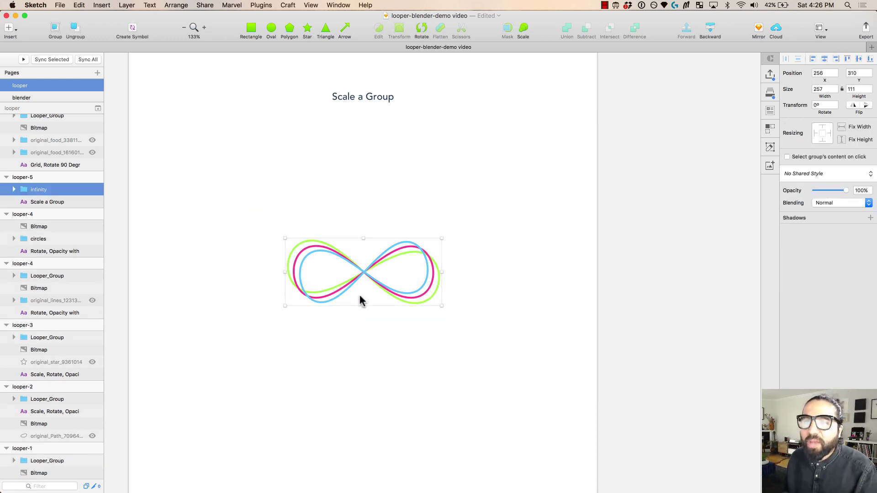
{"action": "left_click", "coordinate": [269, 5]}
Loop the infinity group into 80 copies with Scale on, each growing by 10 px
{"action": "mouse_move", "coordinate": [287, 65]}
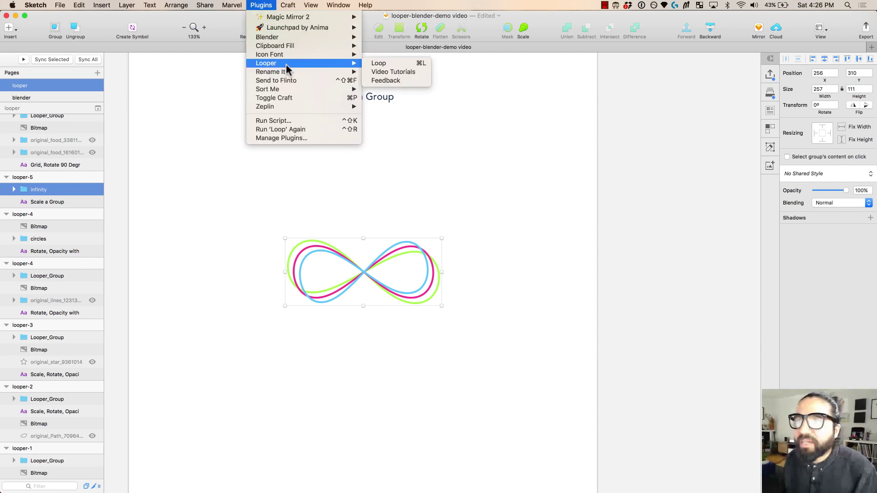
{"action": "left_click", "coordinate": [378, 63]}
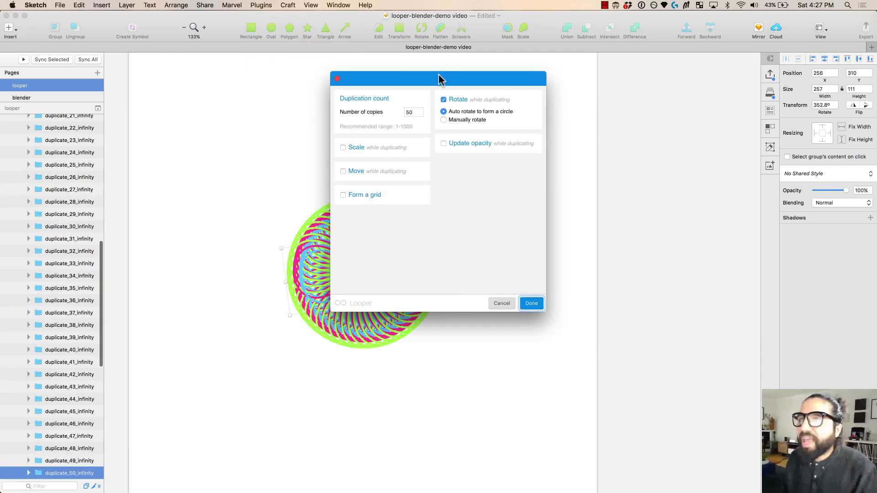
{"action": "left_click_drag", "start_coordinate": [438, 78], "coordinate": [614, 132]}
{"action": "left_click", "coordinate": [525, 204]}
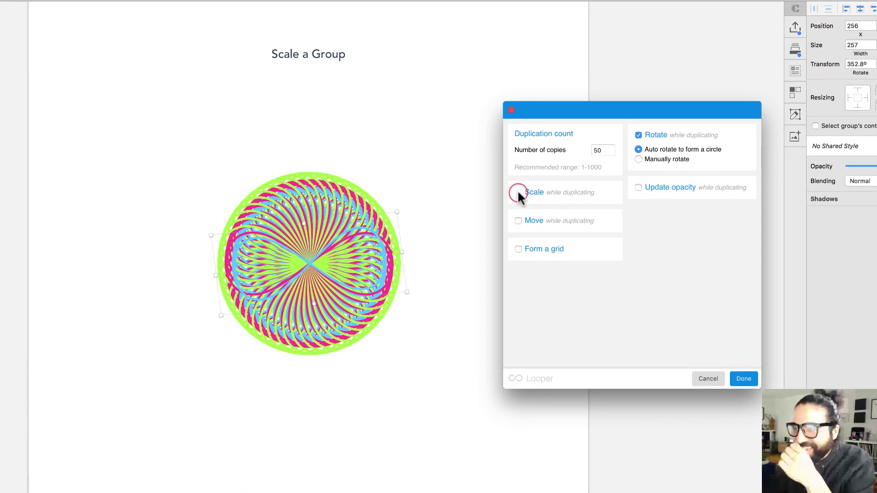
{"action": "left_click", "coordinate": [600, 226]}
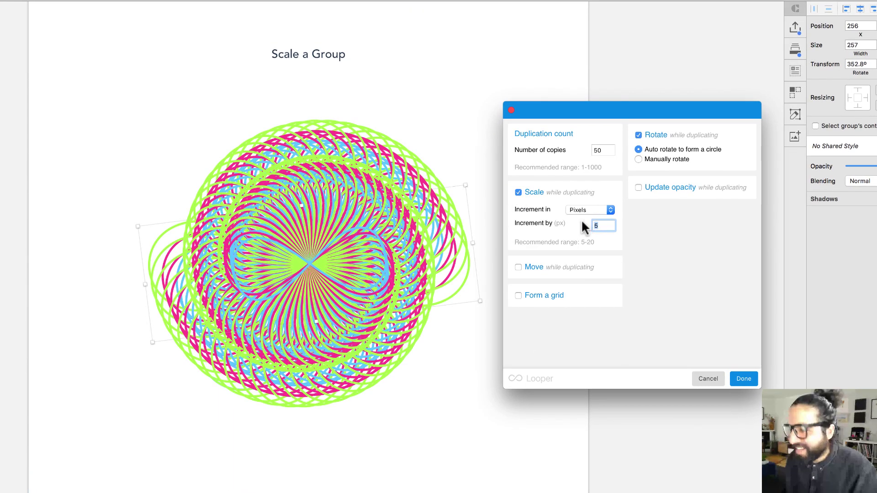
{"action": "type", "text": "1"}
{"action": "left_click", "coordinate": [603, 226]}
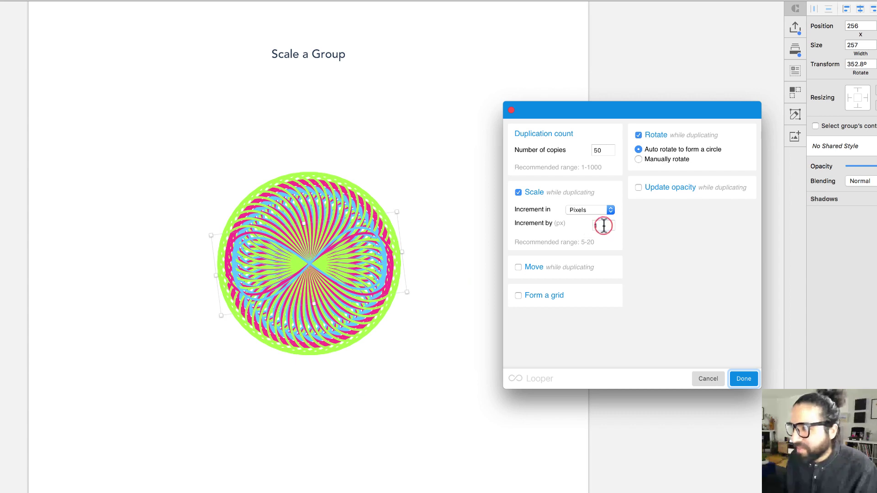
{"action": "type", "text": "0"}
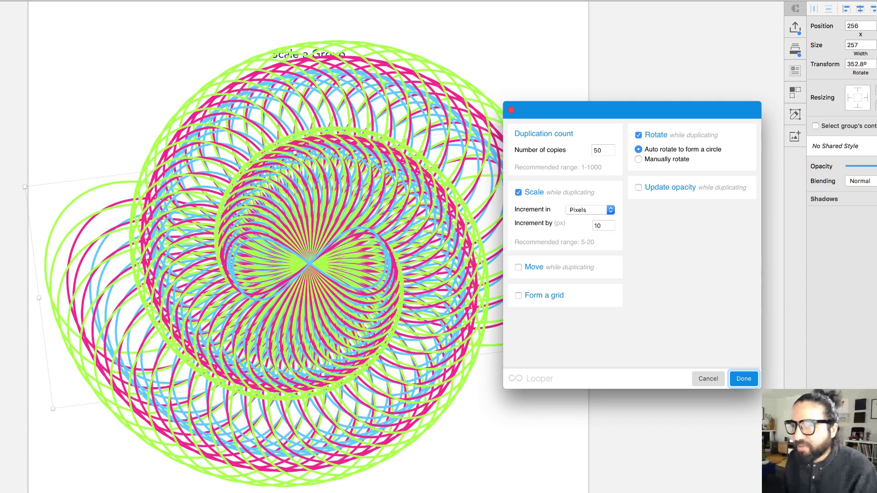
{"action": "left_click", "coordinate": [598, 150]}
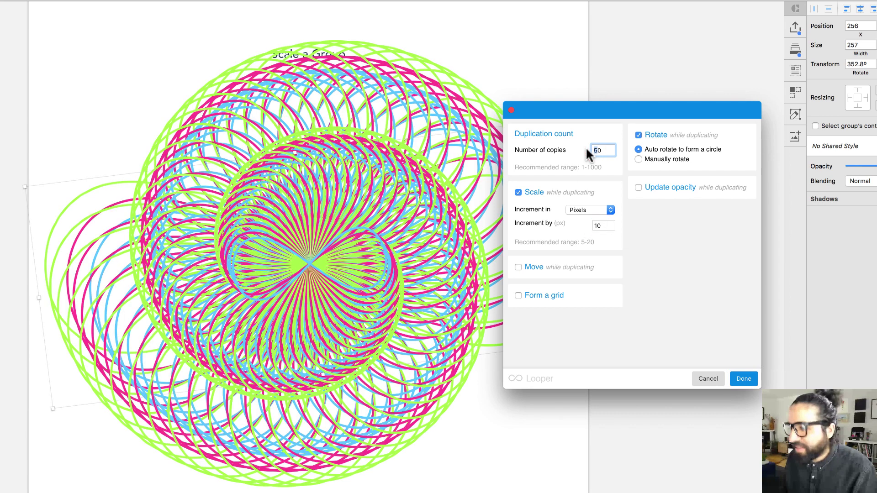
{"action": "type", "text": "80"}
{"action": "key", "text": "Return"}
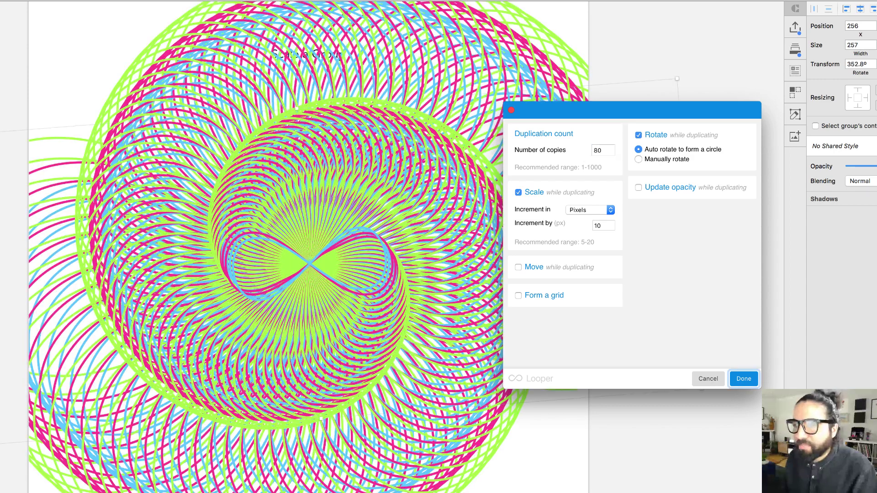
{"action": "left_click", "coordinate": [746, 380]}
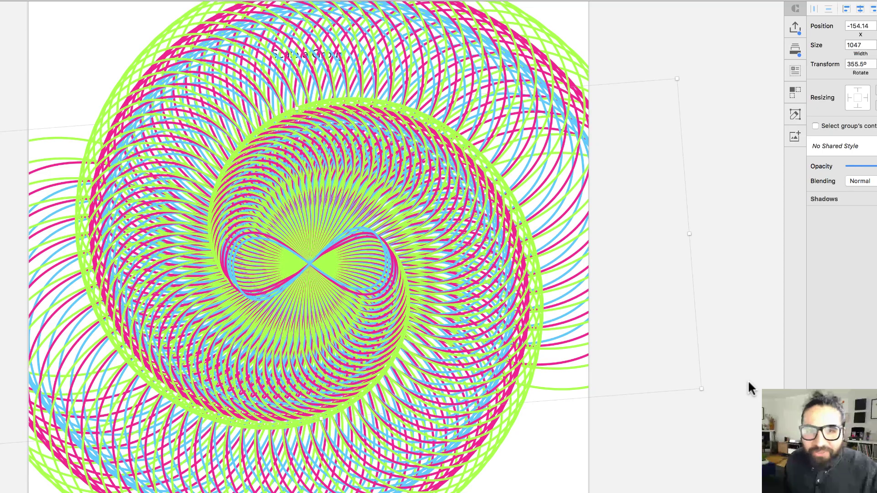
{"action": "left_click", "coordinate": [738, 272]}
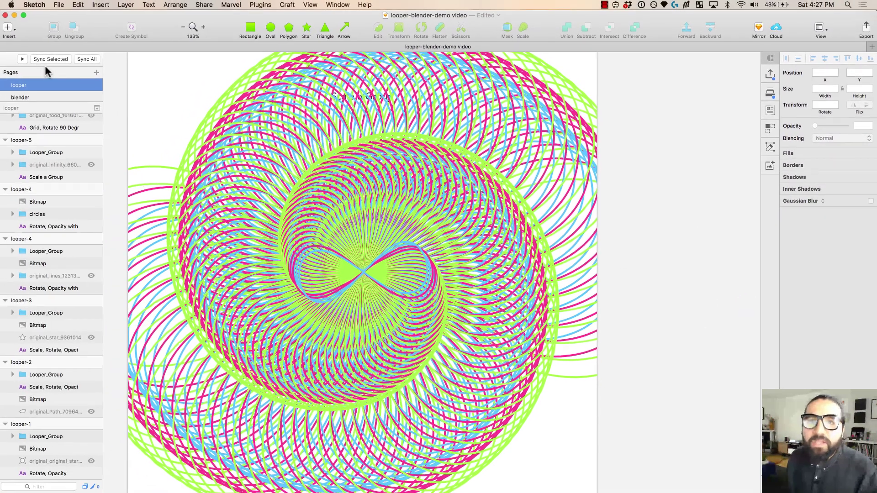
{"action": "scroll", "coordinate": [44, 79], "scroll_direction": "down", "scroll_amount": 1}
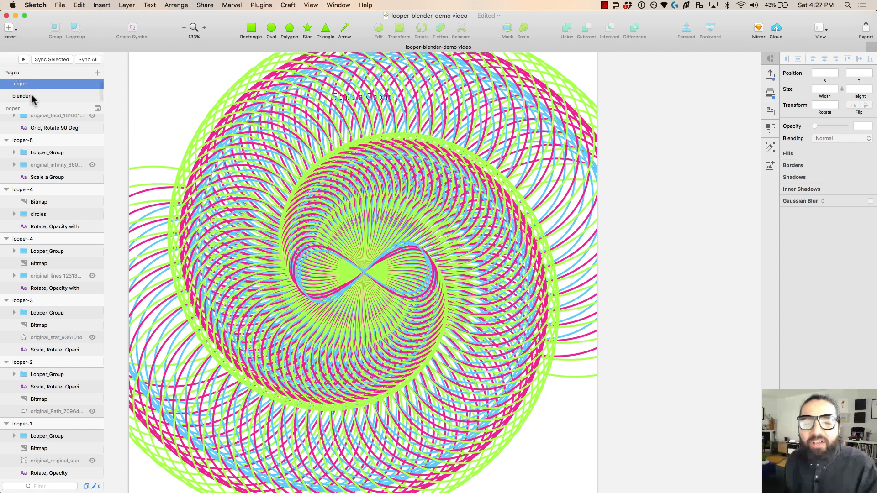
Switch to the blender page and bring the Blender 20 Steps artboard into view
{"action": "left_click", "coordinate": [31, 95]}
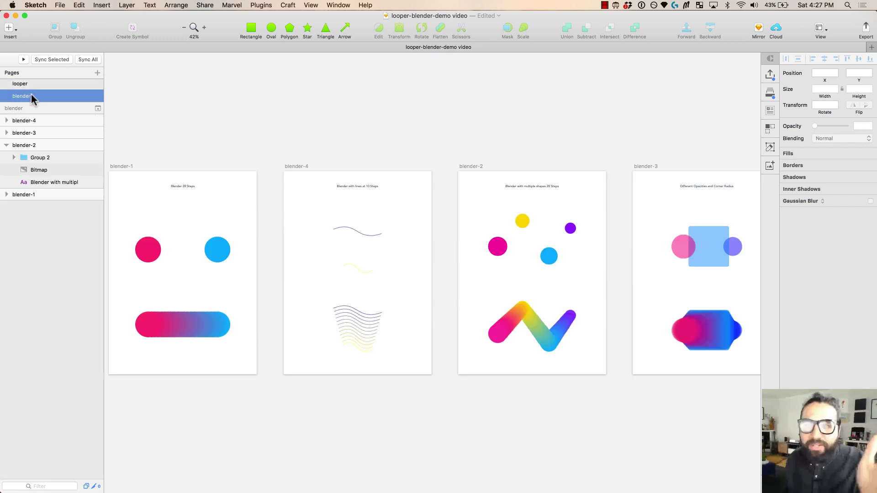
{"action": "left_click", "coordinate": [137, 296]}
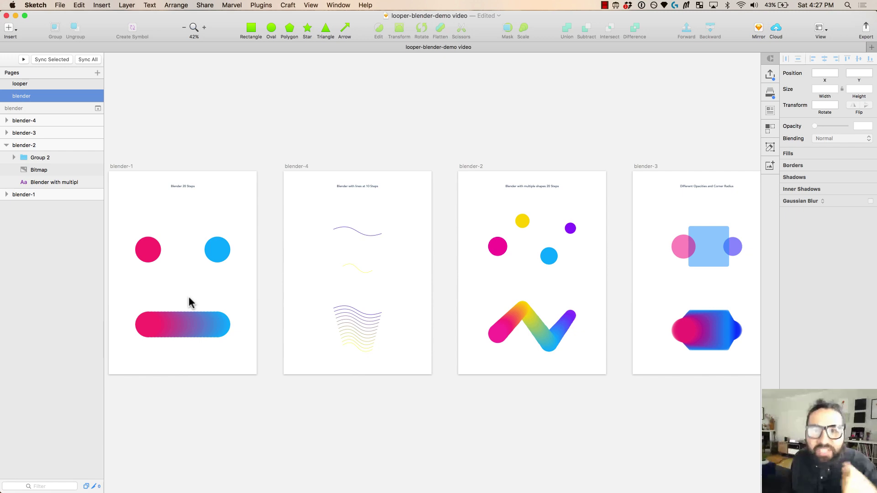
{"action": "scroll", "coordinate": [188, 297], "scroll_direction": "up", "scroll_amount": 5}
{"action": "scroll", "coordinate": [188, 299], "scroll_direction": "left", "scroll_amount": 5}
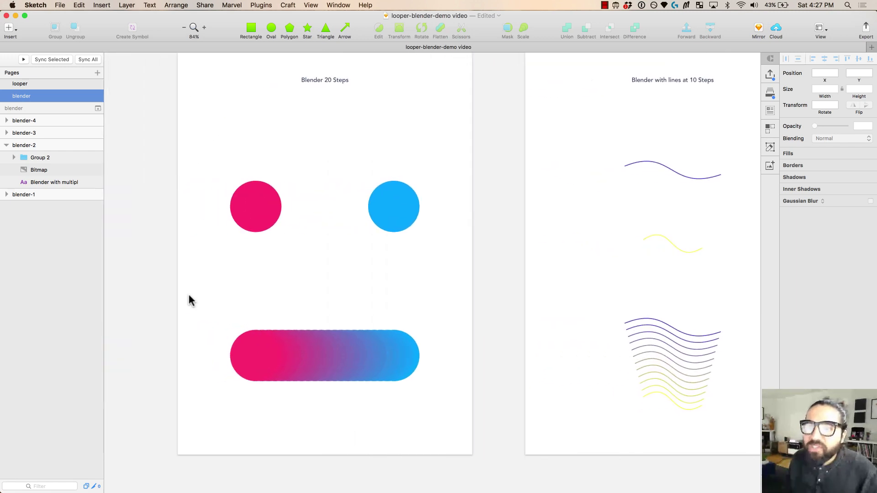
Blend the pink and blue circles with Blender using 20 steps
{"action": "left_click", "coordinate": [332, 372]}
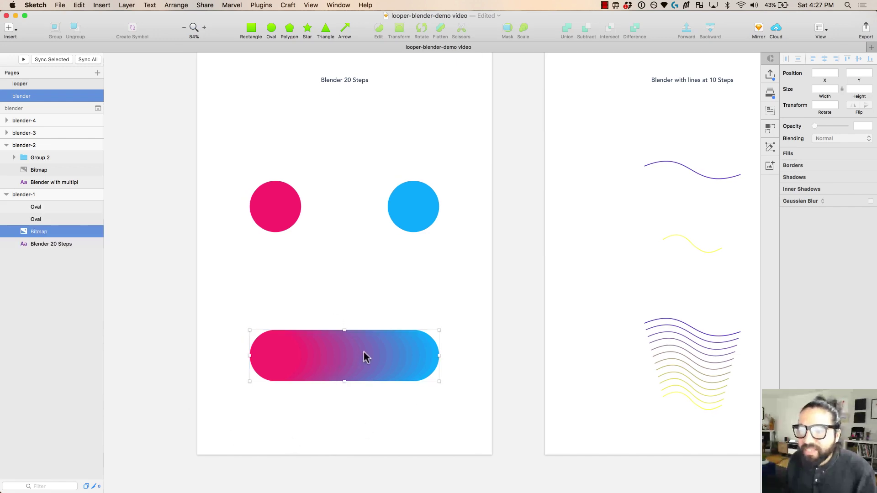
{"action": "left_click", "coordinate": [280, 201]}
{"action": "left_click", "coordinate": [399, 215]}
{"action": "left_click_drag", "start_coordinate": [256, 159], "coordinate": [456, 236]}
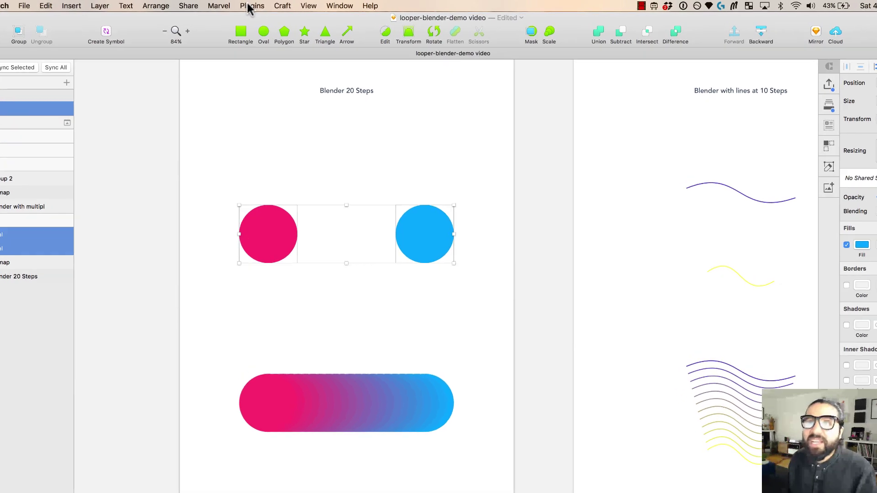
{"action": "left_click", "coordinate": [261, 5]}
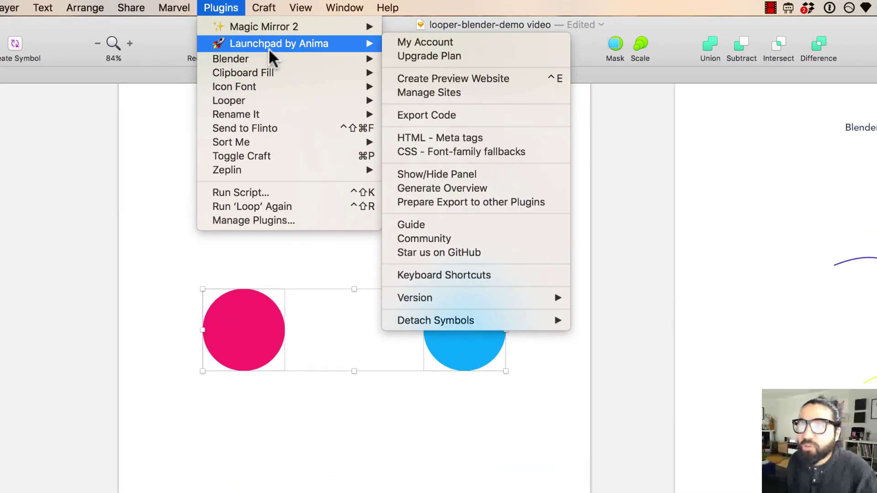
{"action": "mouse_move", "coordinate": [309, 54]}
{"action": "left_click", "coordinate": [424, 59]}
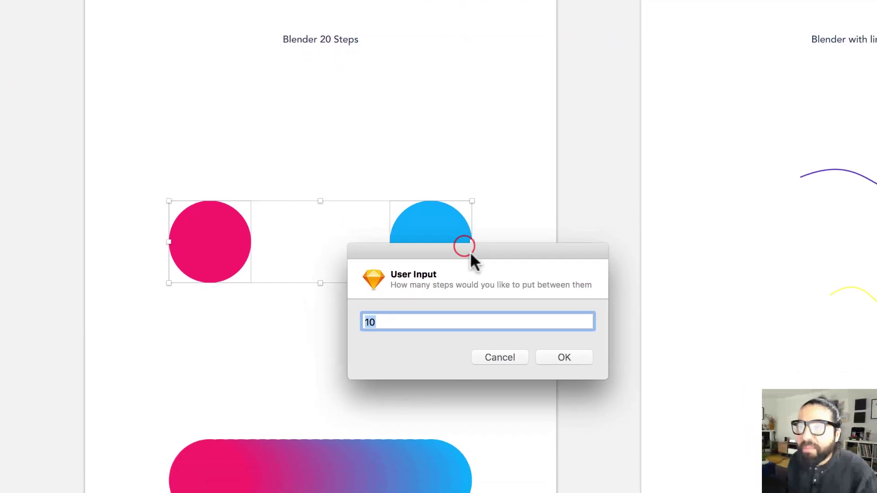
{"action": "left_click_drag", "start_coordinate": [496, 334], "coordinate": [662, 444]}
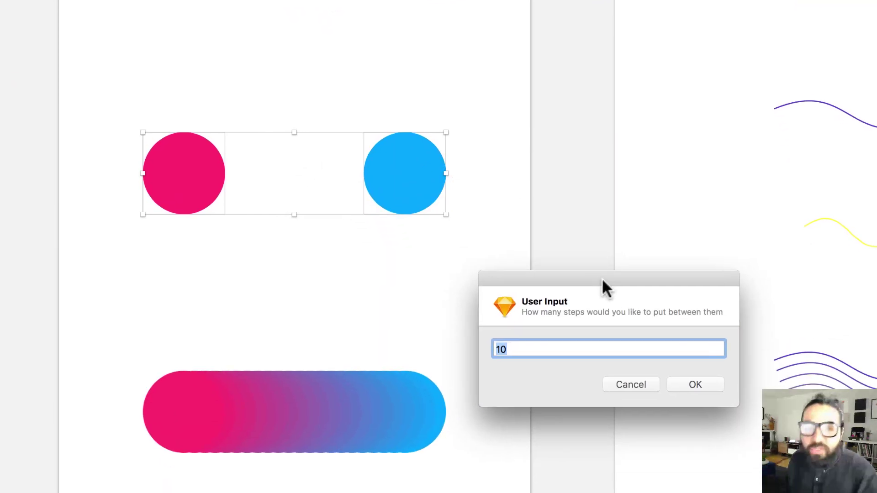
{"action": "type", "text": "20"}
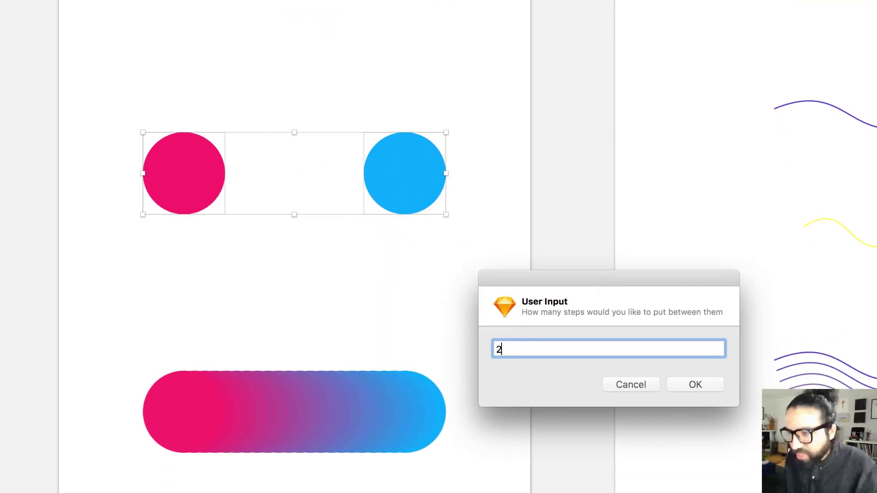
{"action": "left_click", "coordinate": [685, 383]}
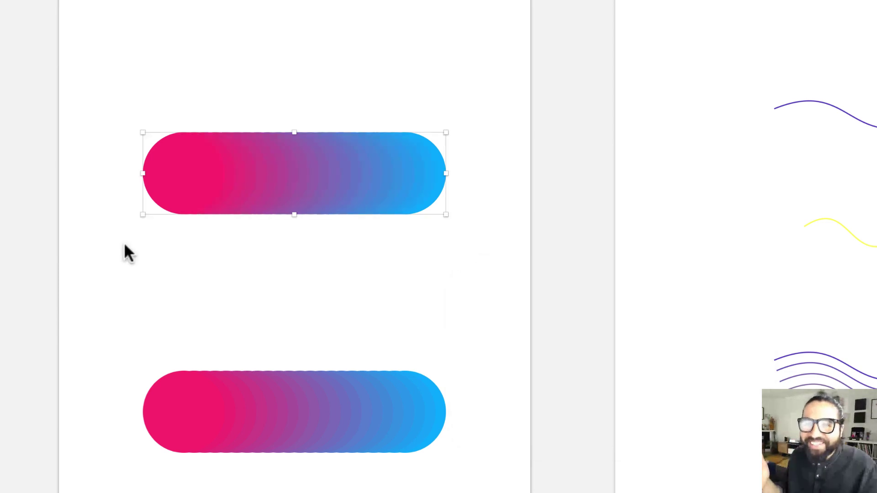
Pull a few circles out of the new 20-step blend, then select and delete it
{"action": "left_click", "coordinate": [209, 245]}
{"action": "left_click", "coordinate": [287, 172]}
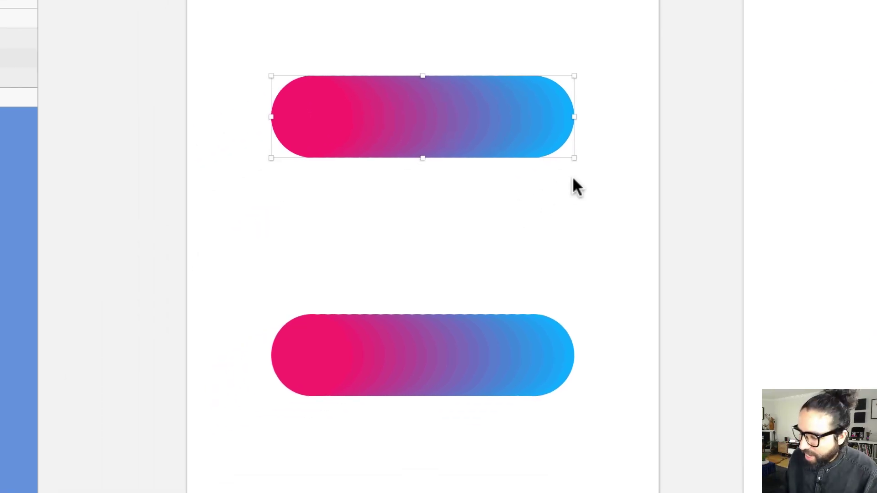
{"action": "left_click", "coordinate": [465, 229]}
{"action": "left_click", "coordinate": [429, 103], "text": "super"}
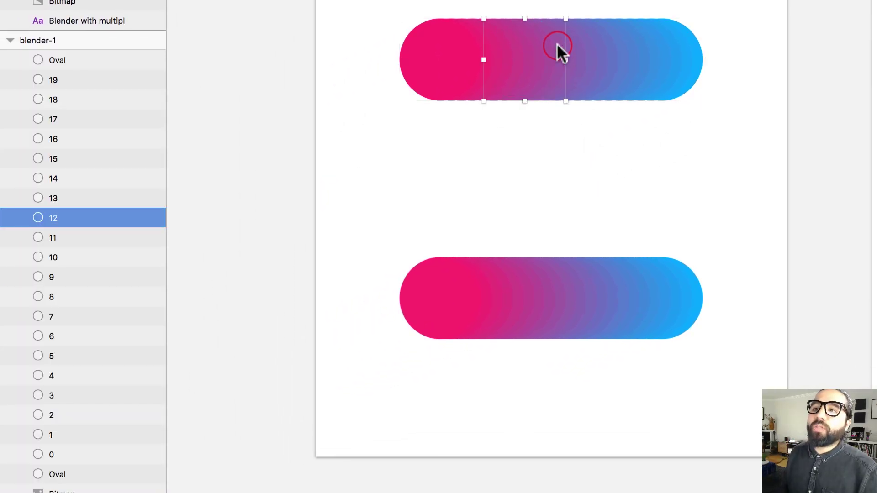
{"action": "left_click_drag", "start_coordinate": [551, 45], "coordinate": [552, 120]}
{"action": "left_click_drag", "start_coordinate": [590, 58], "coordinate": [624, 120]}
{"action": "left_click_drag", "start_coordinate": [617, 55], "coordinate": [593, 2]}
{"action": "left_click_drag", "start_coordinate": [548, 42], "coordinate": [514, 0]}
{"action": "left_click_drag", "start_coordinate": [376, 1], "coordinate": [705, 181]}
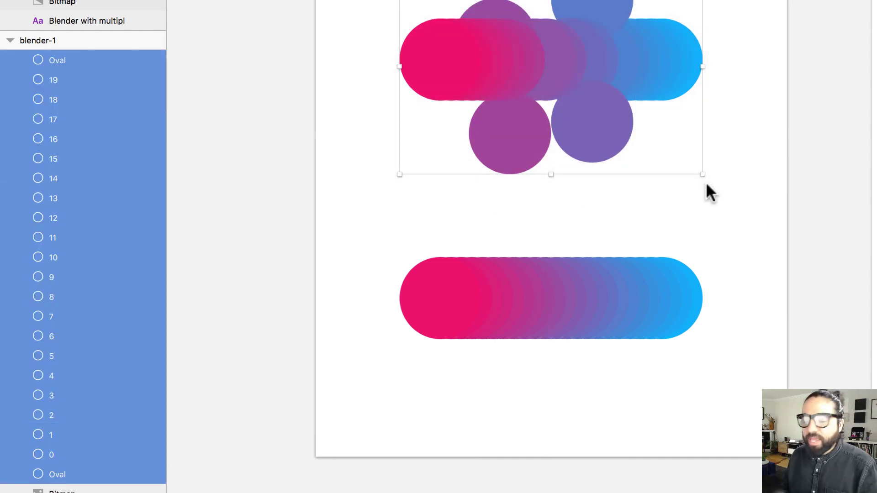
{"action": "key", "text": "Delete"}
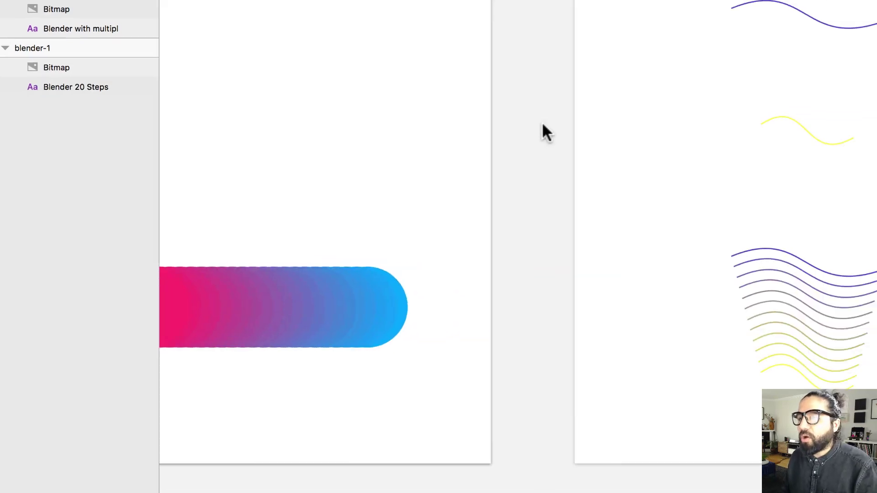
Blend the purple and yellow wavy lines with Run 'Blender' Again at 10 steps
{"action": "scroll", "coordinate": [541, 122], "scroll_direction": "right", "scroll_amount": 10}
{"action": "left_click_drag", "start_coordinate": [296, 105], "coordinate": [445, 303]}
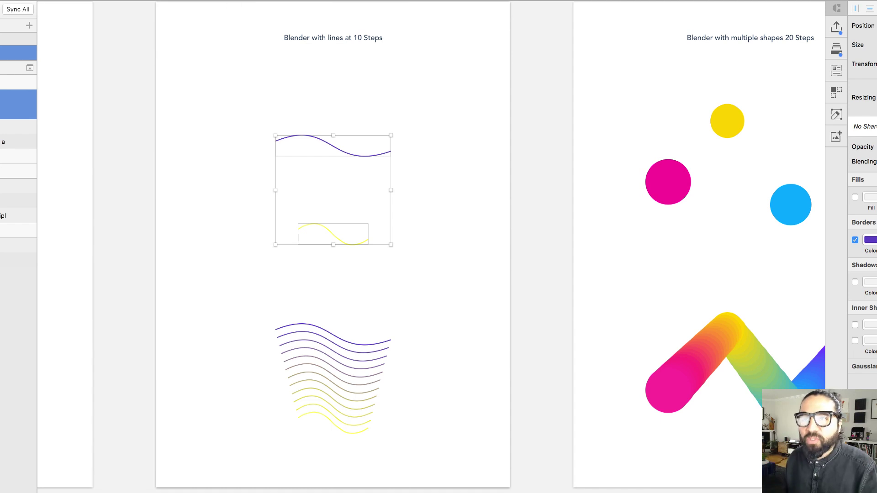
{"action": "left_click", "coordinate": [224, 0]}
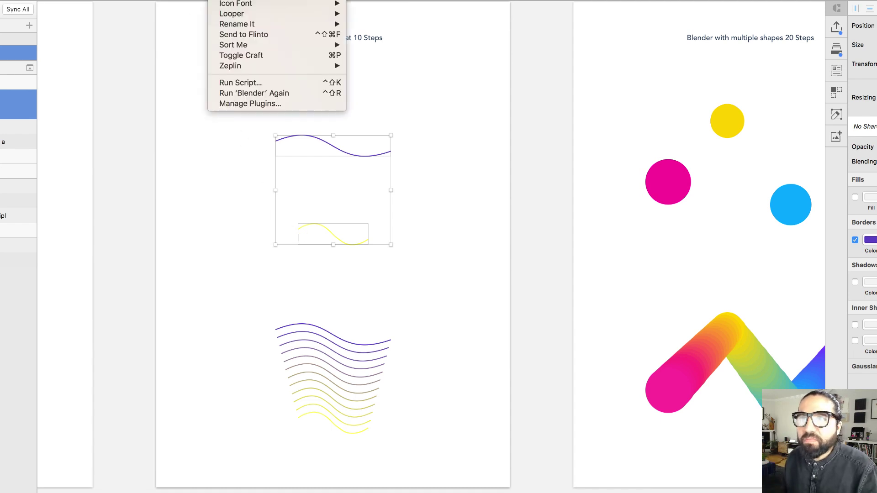
{"action": "left_click", "coordinate": [256, 92]}
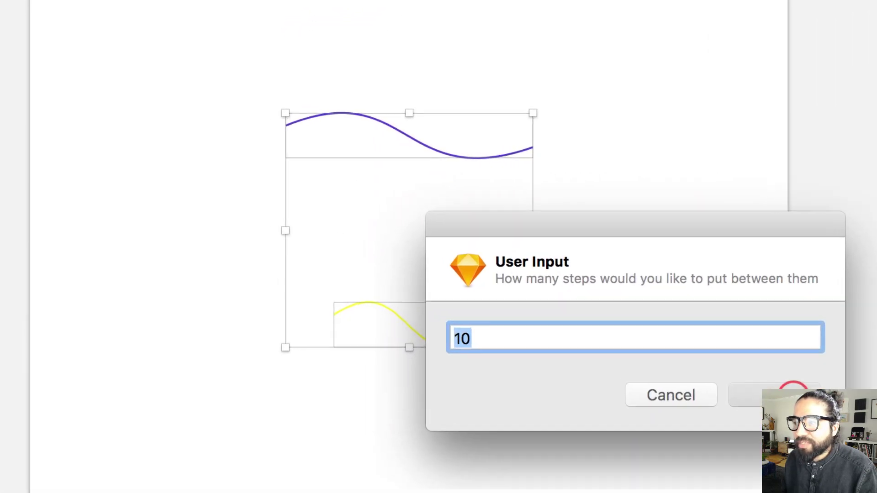
{"action": "left_click", "coordinate": [576, 302]}
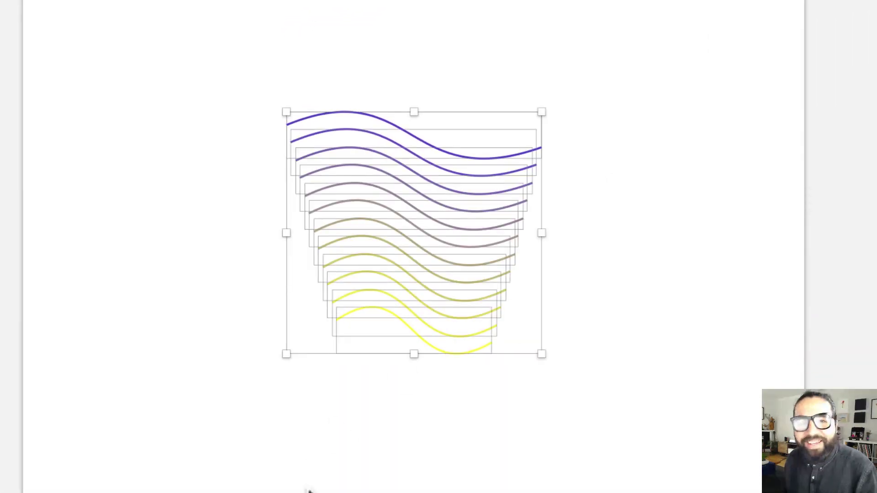
{"action": "left_click", "coordinate": [238, 427]}
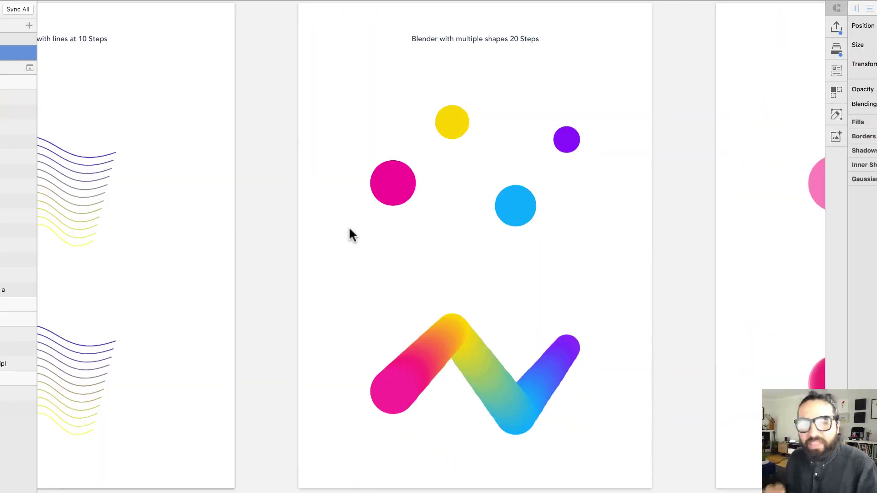
Inspect the four circles and the zigzag example, then select all four circles
{"action": "left_click", "coordinate": [396, 191]}
{"action": "left_click", "coordinate": [395, 193]}
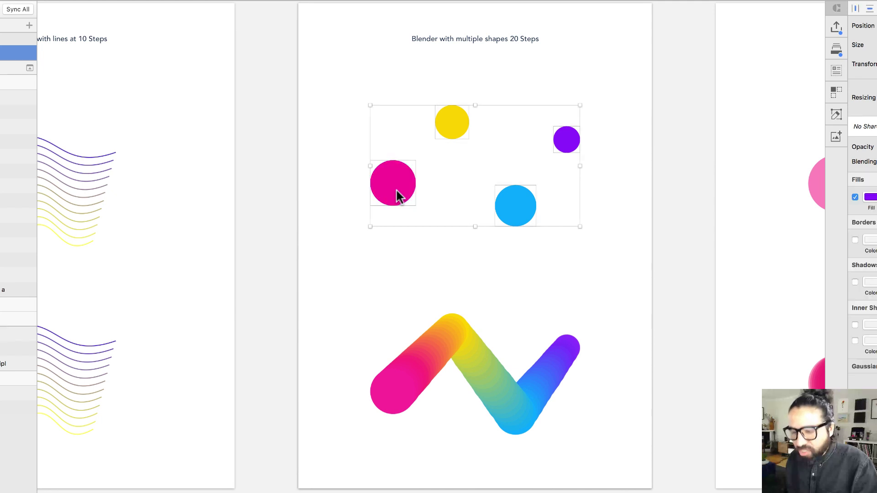
{"action": "left_click", "coordinate": [320, 160]}
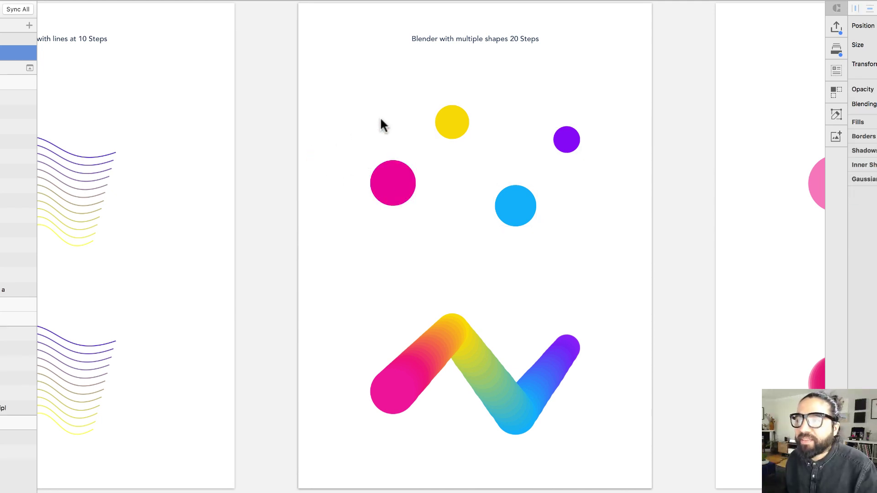
{"action": "scroll", "coordinate": [398, 206], "scroll_direction": "right", "scroll_amount": 1}
{"action": "left_click", "coordinate": [411, 348]}
{"action": "scroll", "coordinate": [518, 293], "scroll_direction": "right", "scroll_amount": 3}
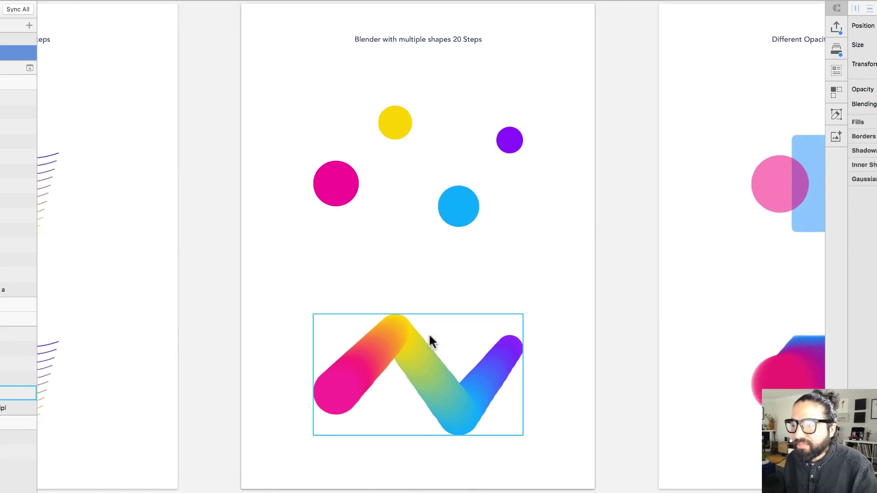
{"action": "scroll", "coordinate": [407, 357], "scroll_direction": "up", "scroll_amount": 1}
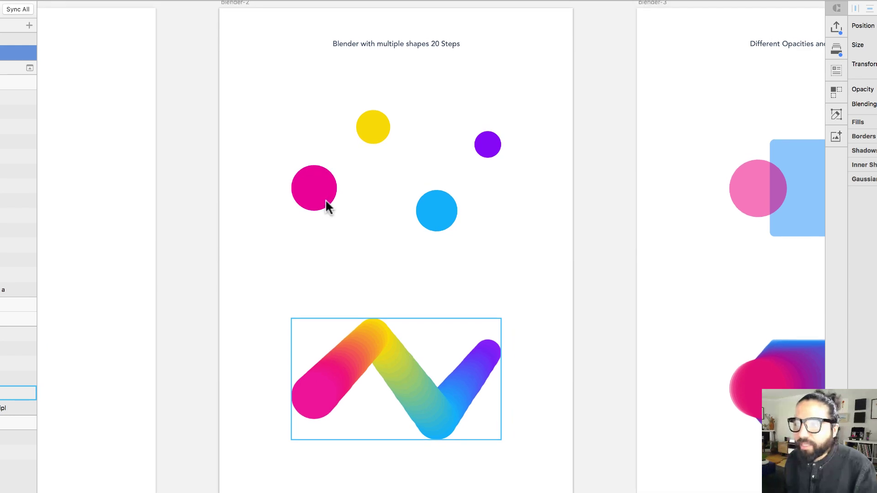
{"action": "left_click", "coordinate": [372, 128]}
{"action": "left_click", "coordinate": [445, 199]}
{"action": "left_click", "coordinate": [303, 122]}
{"action": "left_click_drag", "start_coordinate": [255, 85], "coordinate": [575, 225]}
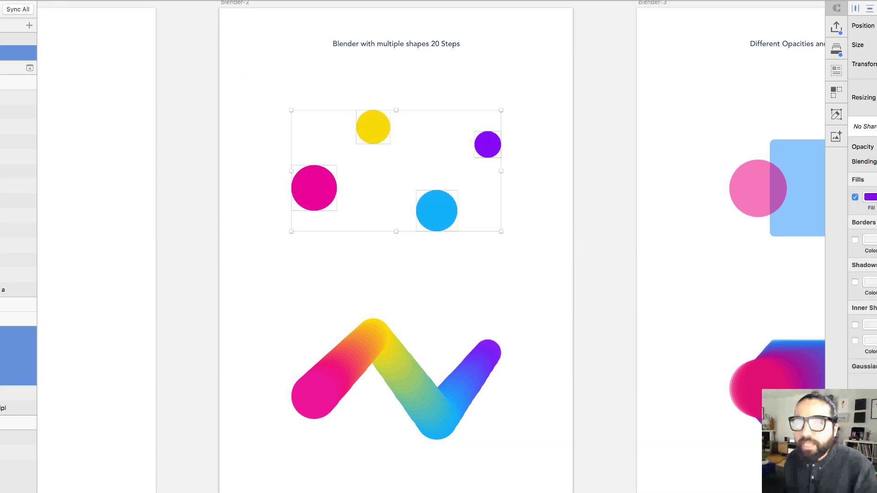
Blend the four circles in 15 steps into a rainbow zigzag
{"action": "left_click", "coordinate": [286, 97]}
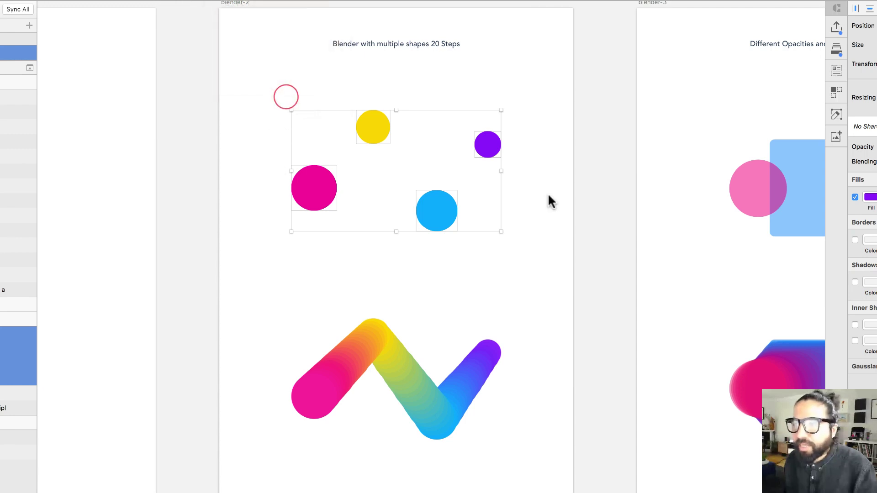
{"action": "left_click_drag", "start_coordinate": [475, 186], "coordinate": [540, 190]}
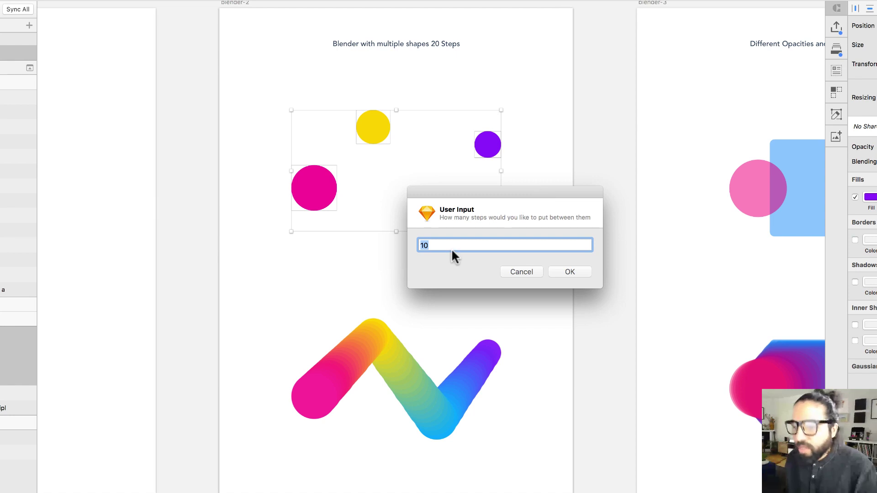
{"action": "type", "text": "15"}
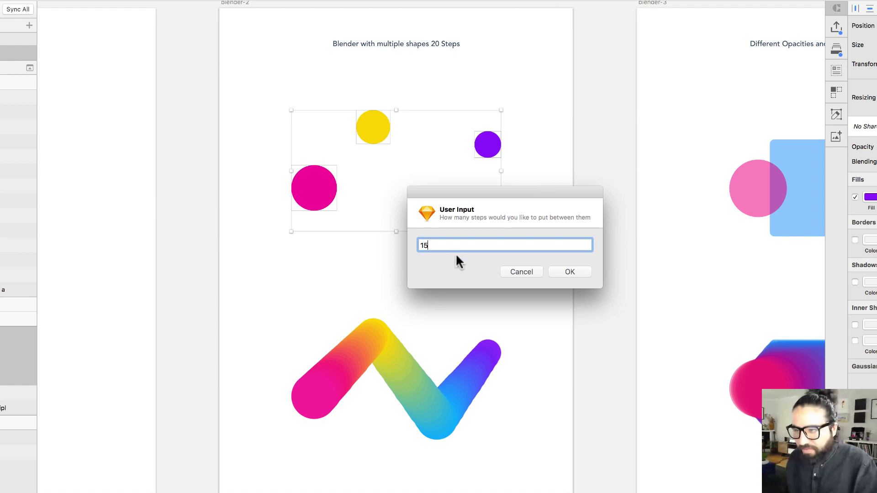
{"action": "left_click", "coordinate": [569, 272]}
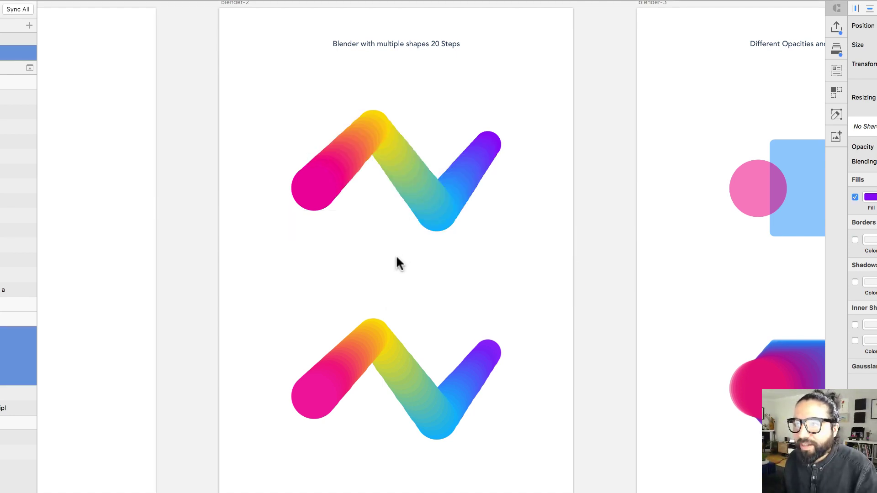
{"action": "left_click", "coordinate": [388, 258]}
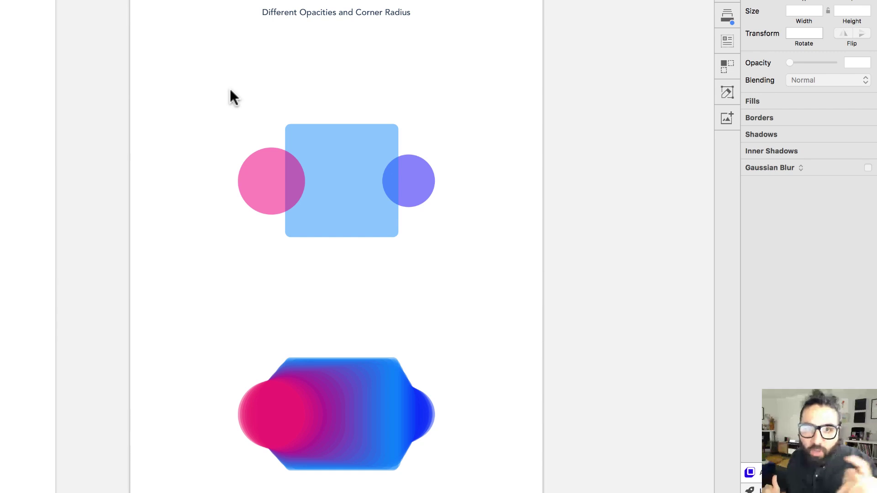
Check the pink circle, blue rounded square and purple circle's fills and radii, then select all three
{"action": "left_click", "coordinate": [281, 189]}
{"action": "left_click", "coordinate": [424, 178]}
{"action": "left_click", "coordinate": [263, 168]}
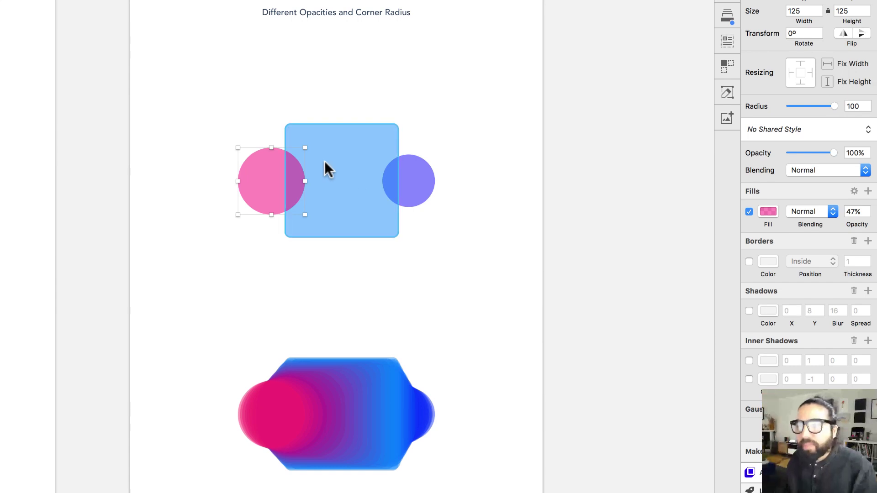
{"action": "left_click_drag", "start_coordinate": [216, 98], "coordinate": [429, 209]}
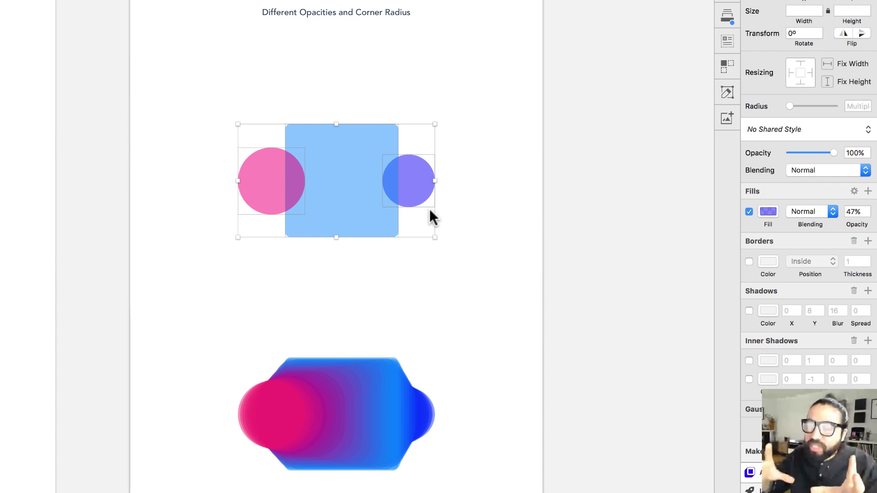
{"action": "left_click", "coordinate": [260, 97]}
{"action": "left_click", "coordinate": [268, 178]}
{"action": "left_click", "coordinate": [366, 162]}
{"action": "left_click", "coordinate": [425, 183]}
{"action": "left_click", "coordinate": [360, 158]}
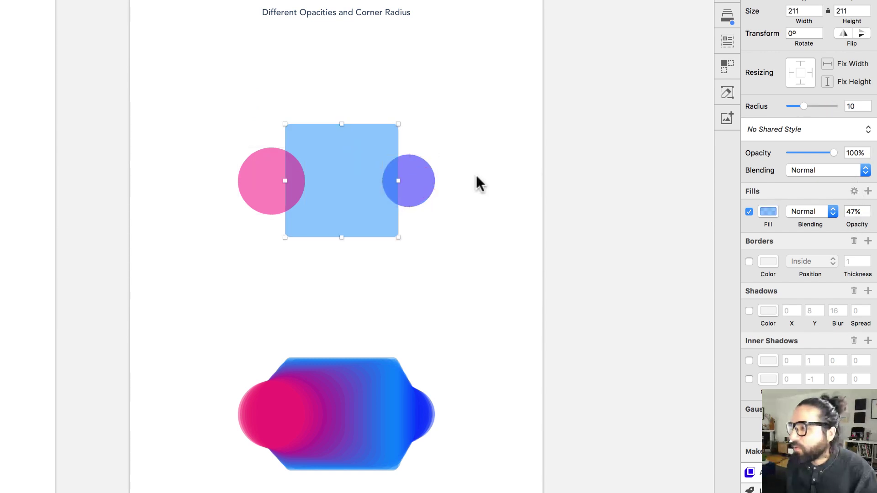
{"action": "left_click", "coordinate": [263, 180]}
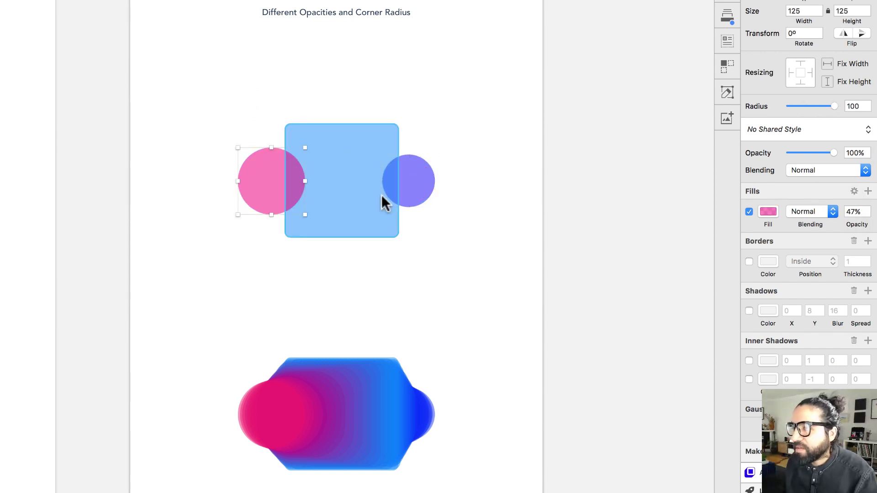
{"action": "left_click_drag", "start_coordinate": [178, 97], "coordinate": [476, 233]}
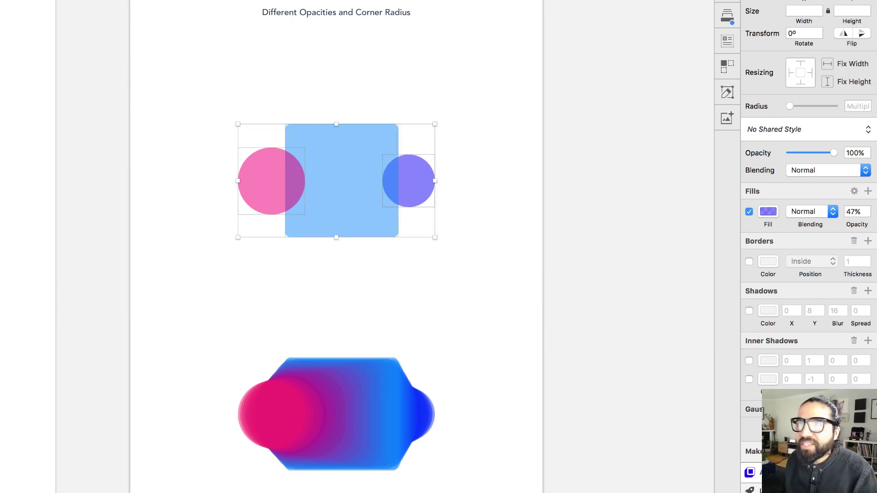
Blend the three shapes in 30 steps and zoom to the resulting blend
{"action": "left_click", "coordinate": [87, 67]}
{"action": "left_click_drag", "start_coordinate": [321, 176], "coordinate": [437, 298]}
{"action": "type", "text": "0"}
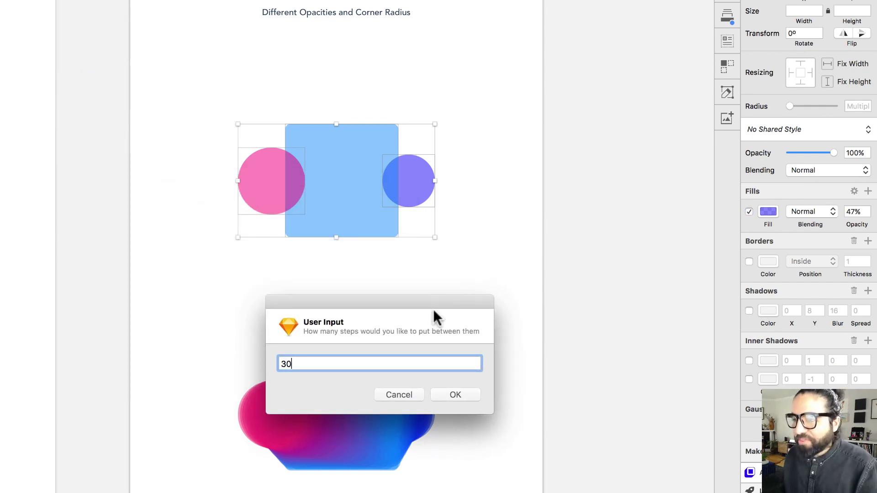
{"action": "left_click", "coordinate": [457, 399]}
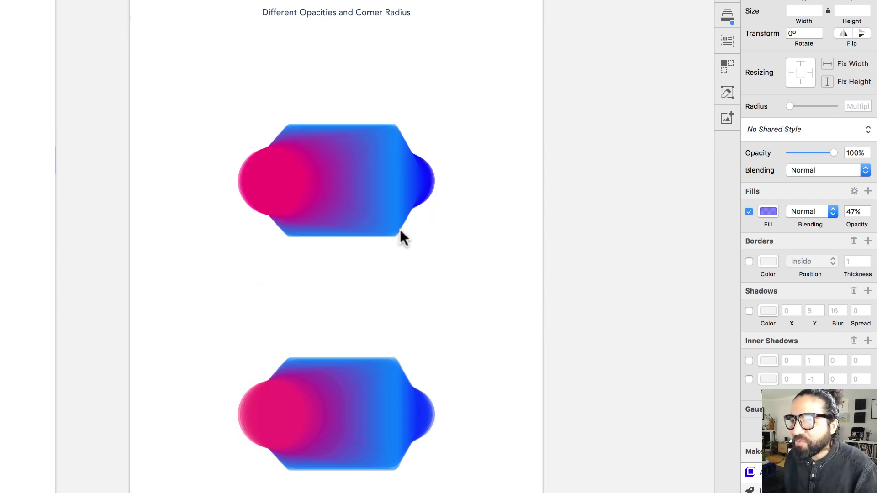
{"action": "left_click", "coordinate": [368, 201]}
{"action": "key", "text": "super+2"}
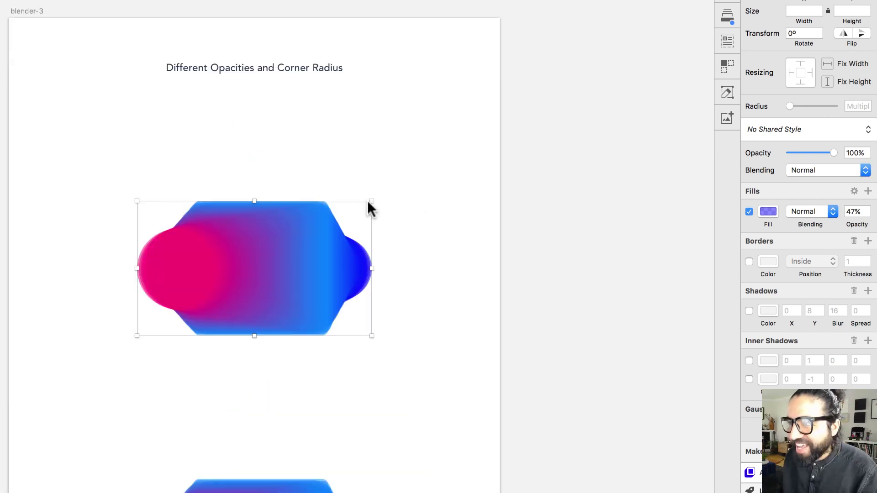